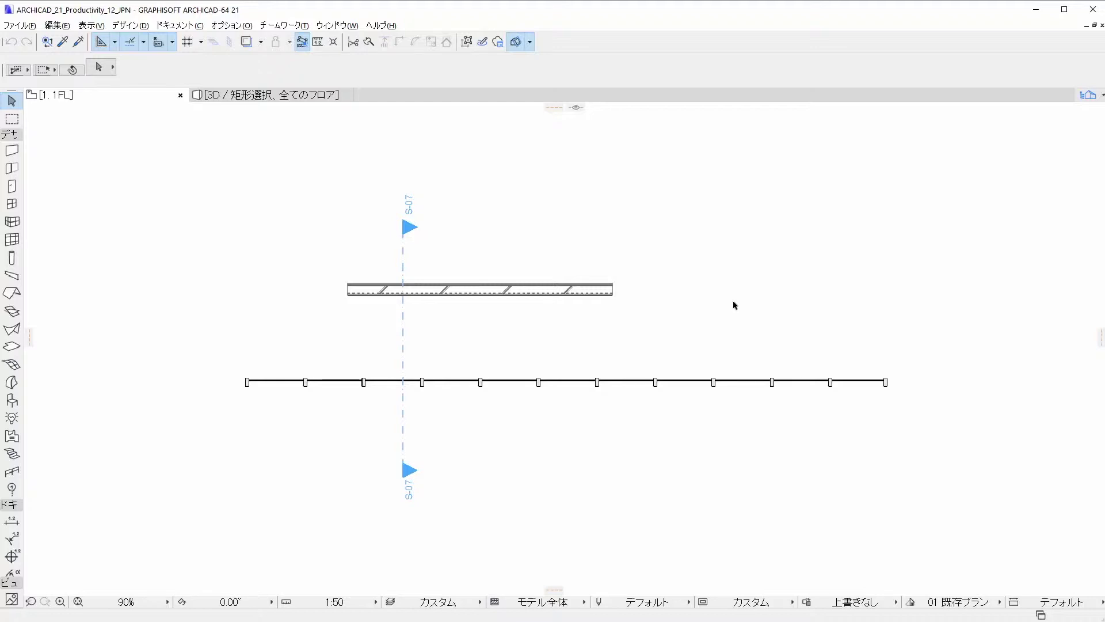
Select the curtain wall on the 1FL plan and enter its member edit mode.
left_click(715, 383)
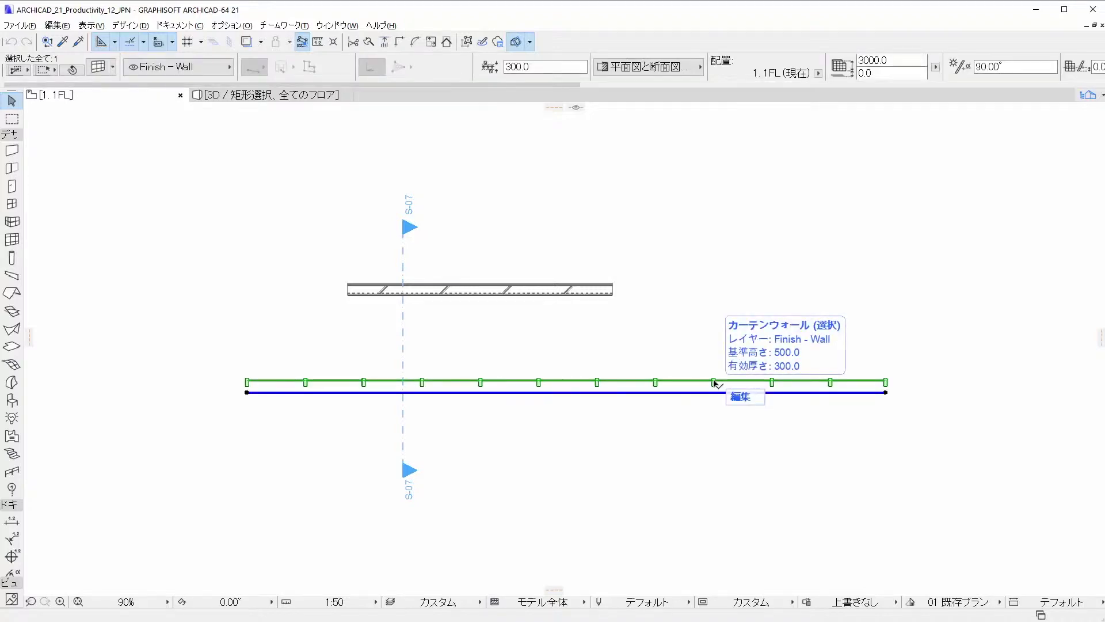
left_click(740, 397)
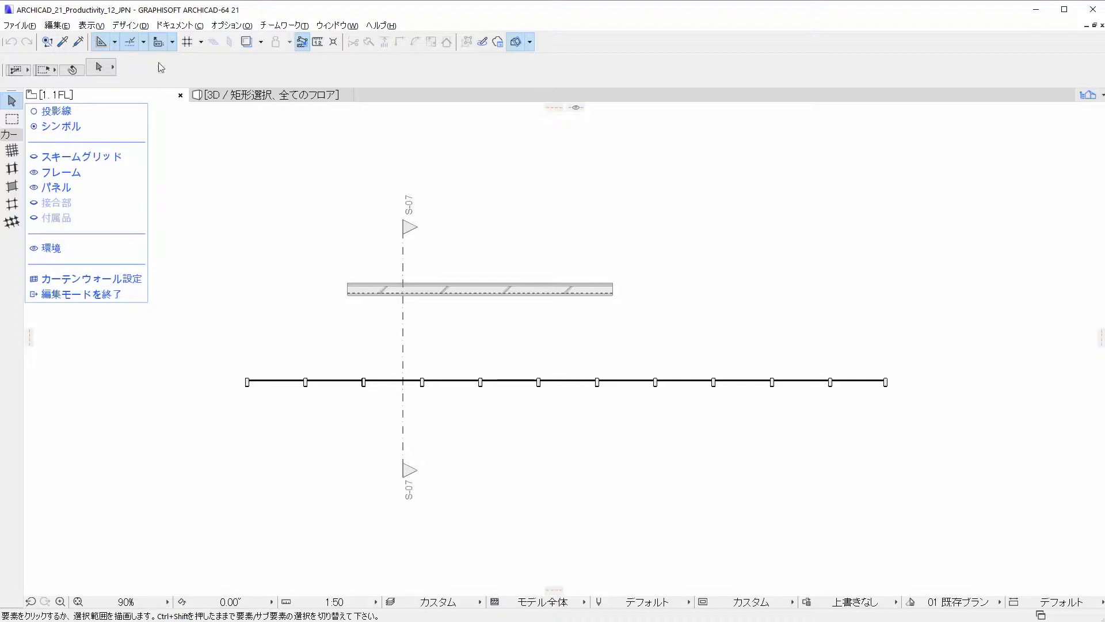
Exit and re-enter curtain wall edit mode via Design, then toggle Projection and back to Symbol display.
left_click(131, 25)
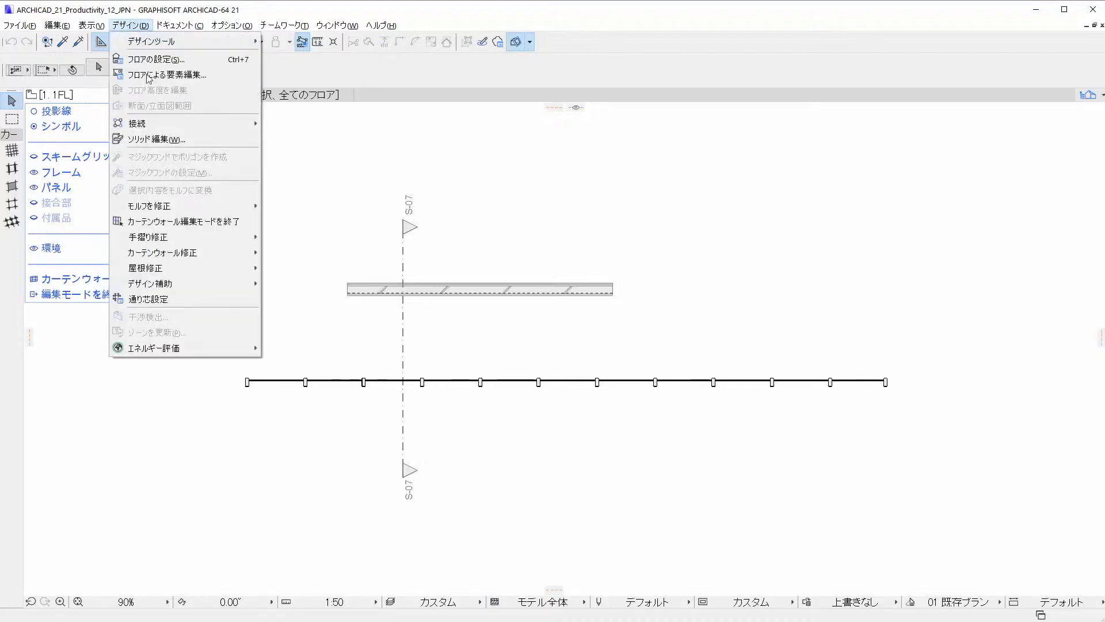
left_click(221, 227)
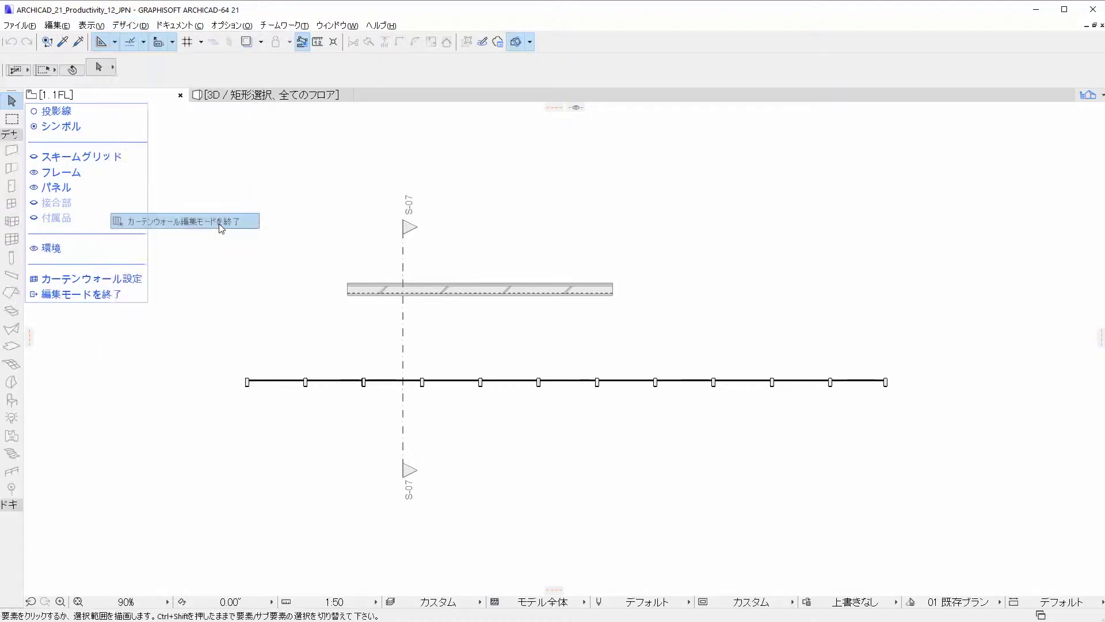
left_click(127, 25)
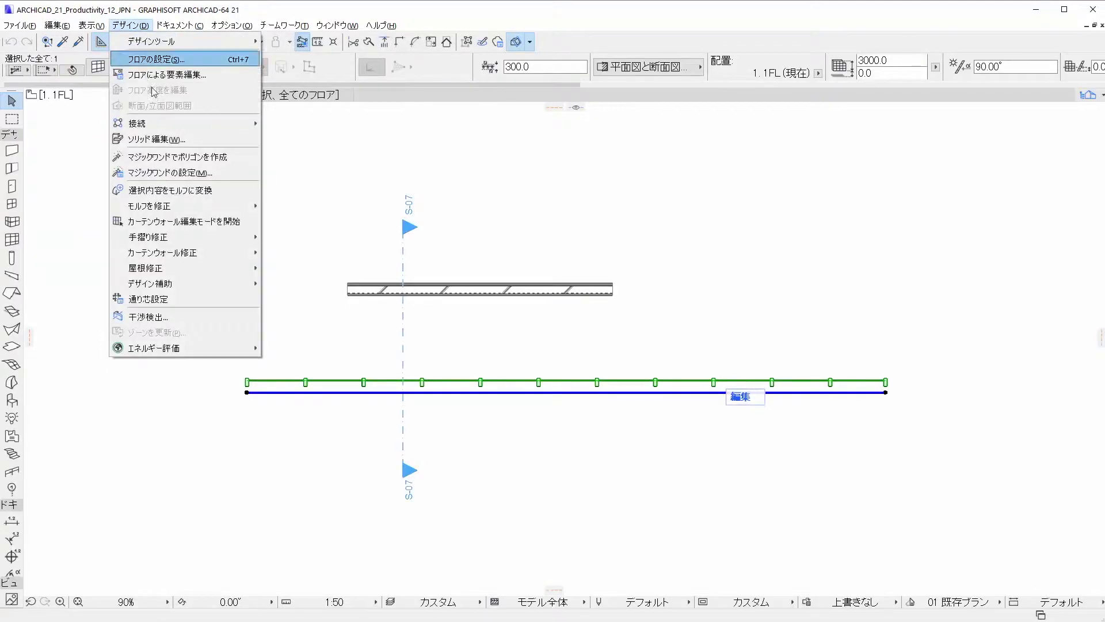
left_click(223, 220)
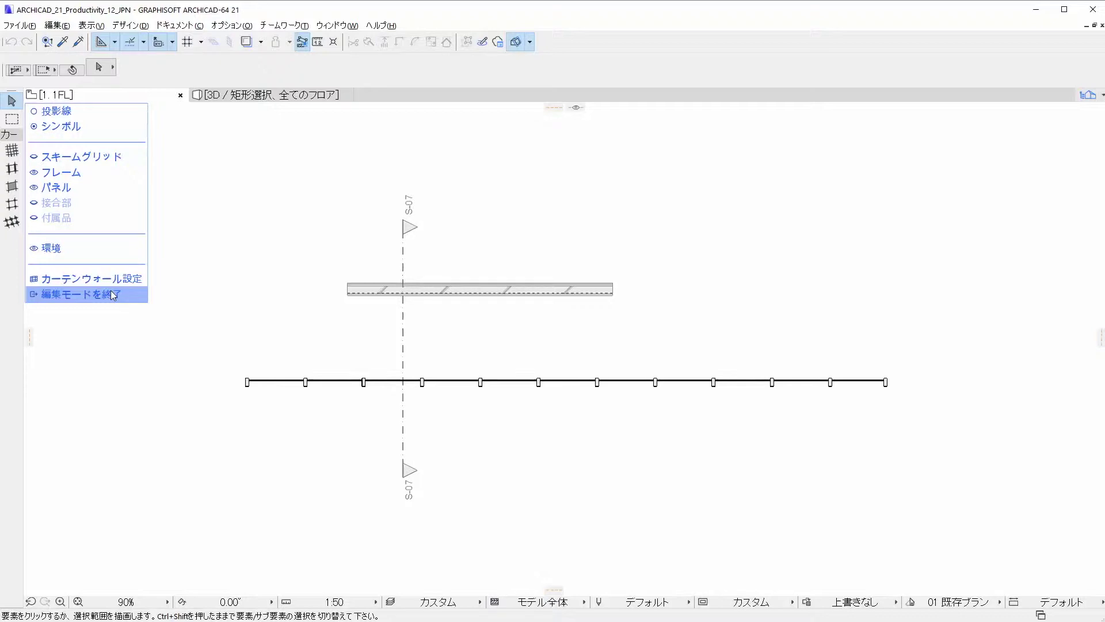
left_click(94, 114)
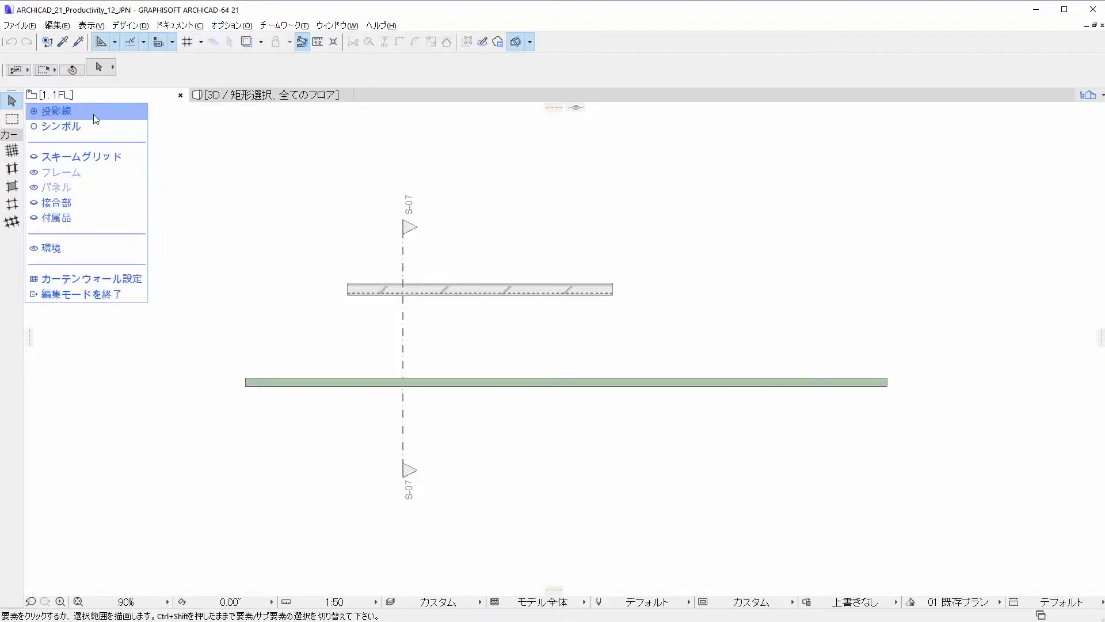
left_click(89, 128)
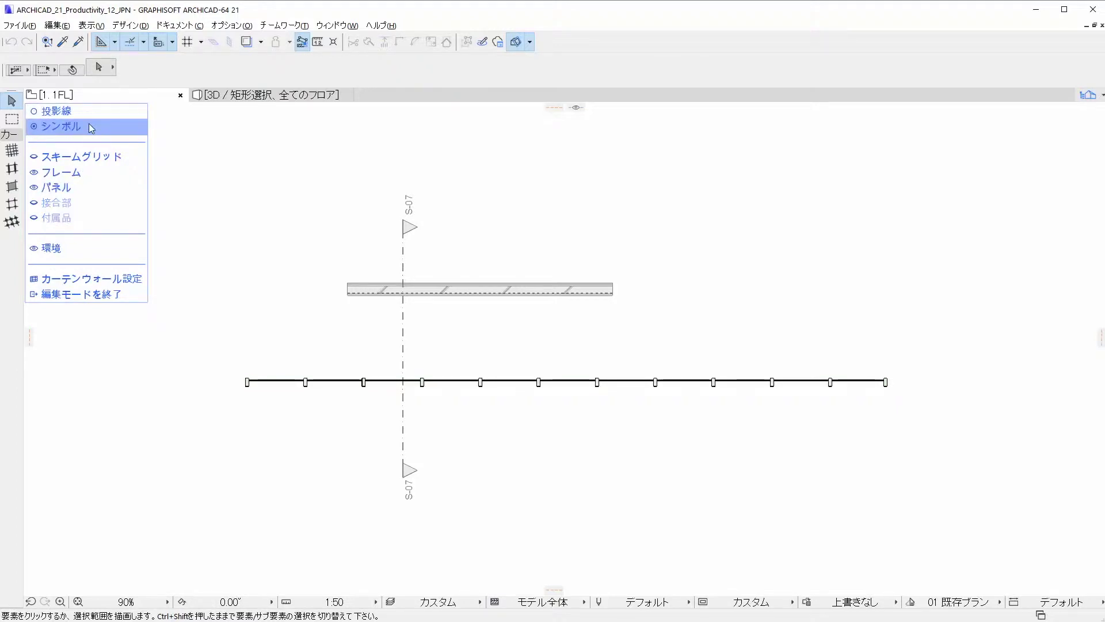
Exit edit mode, open section S-07 Building Section, and edit the curtain wall there.
left_click(92, 295)
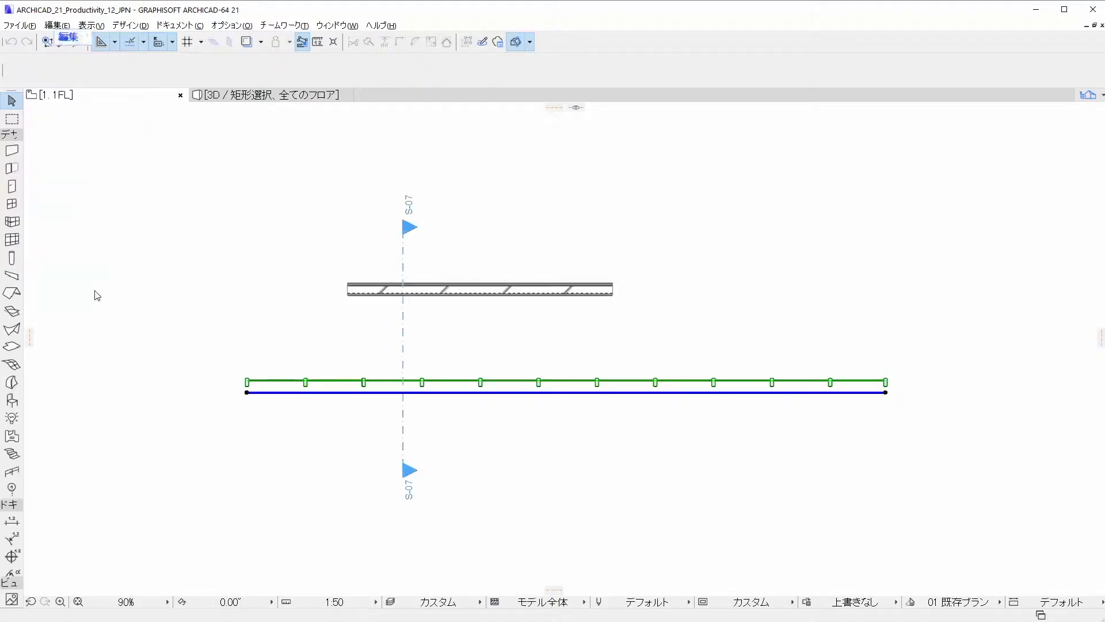
left_click(404, 333)
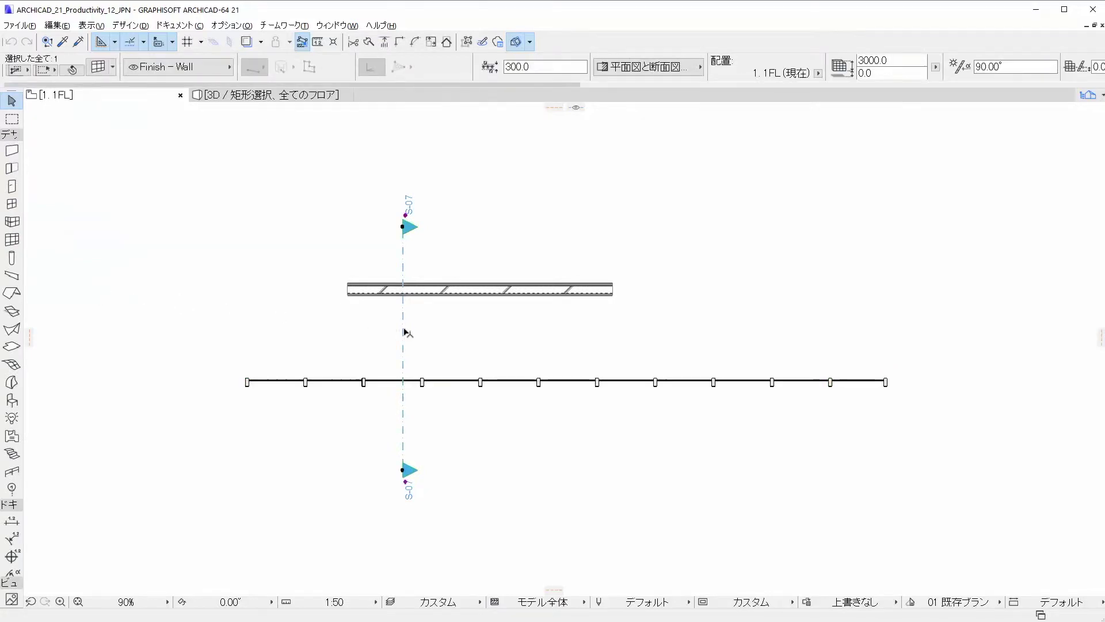
right_click(405, 332)
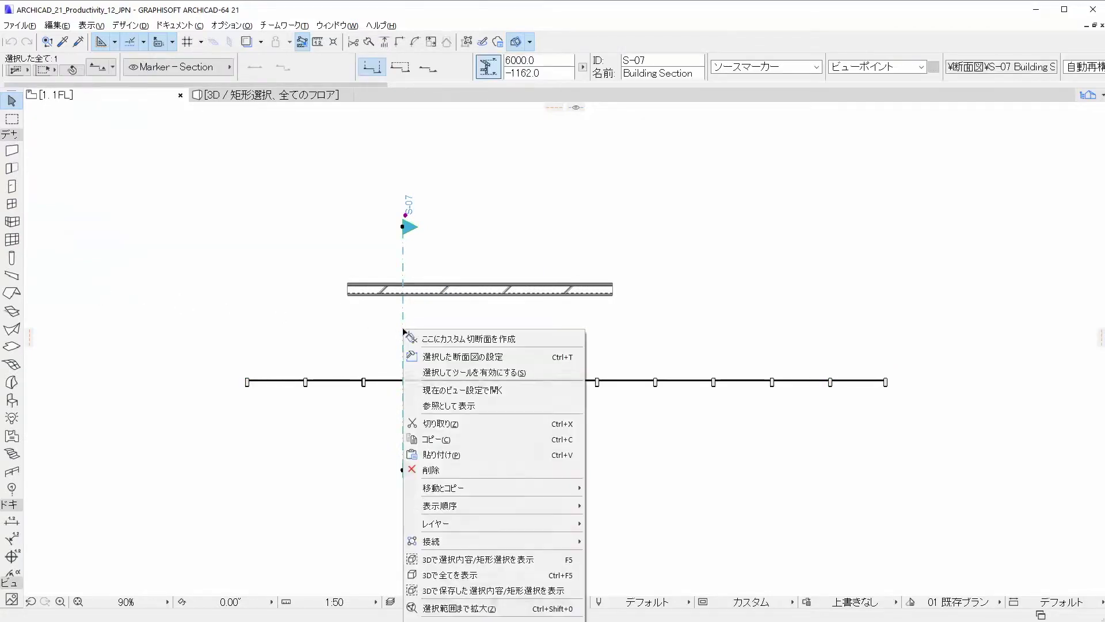
left_click(449, 391)
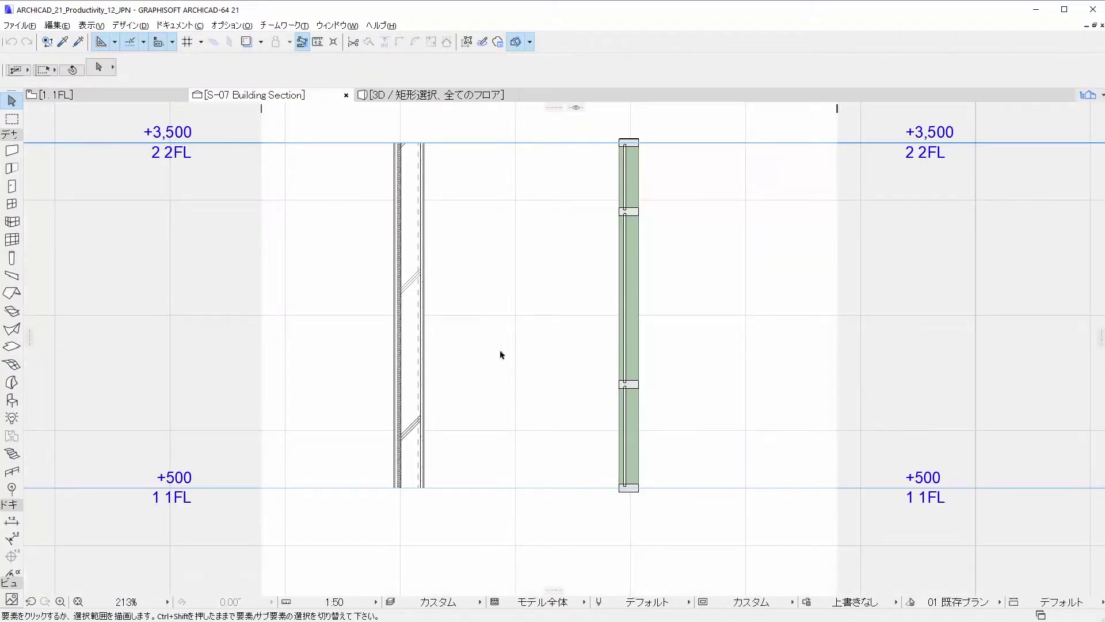
left_click(628, 216)
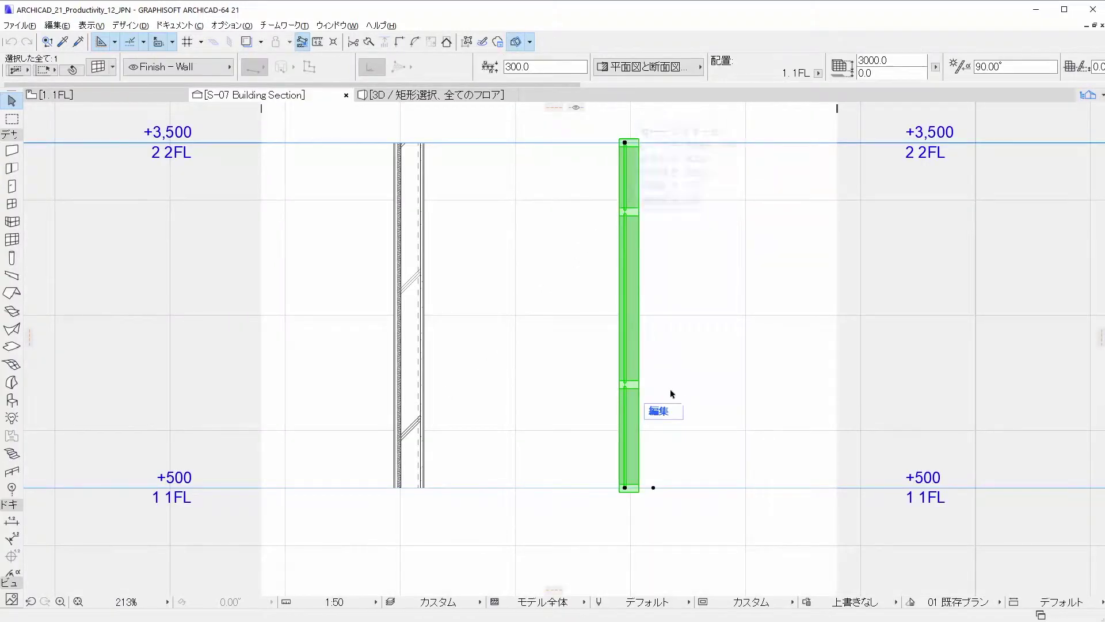
left_click(673, 413)
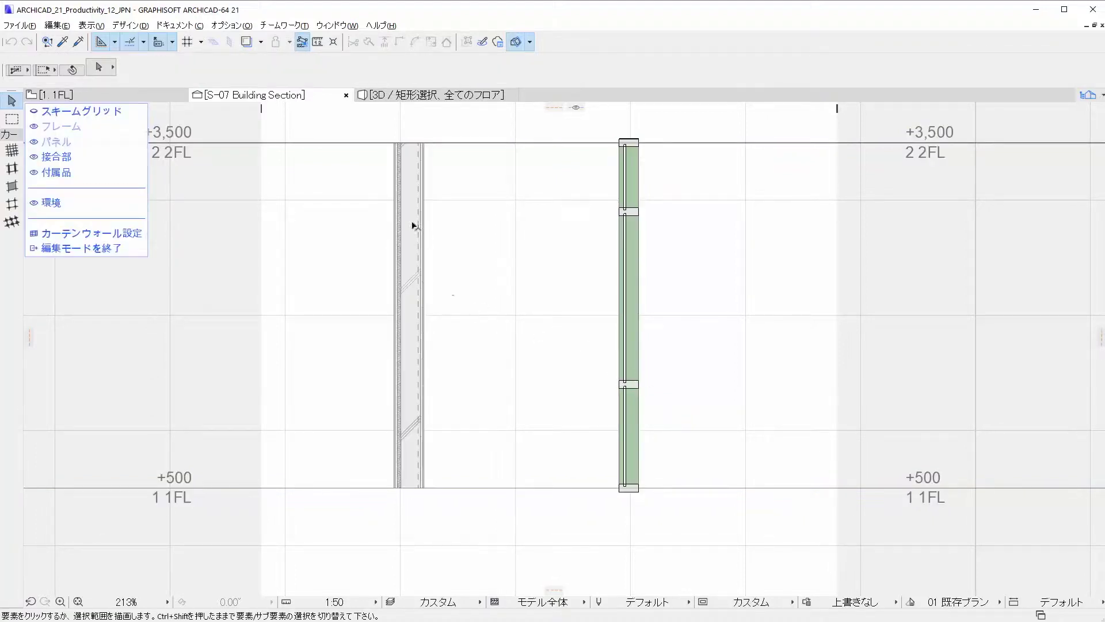
Switch between the 1FL plan, S-07 section and 3D views of the edited curtain wall.
left_click(168, 95)
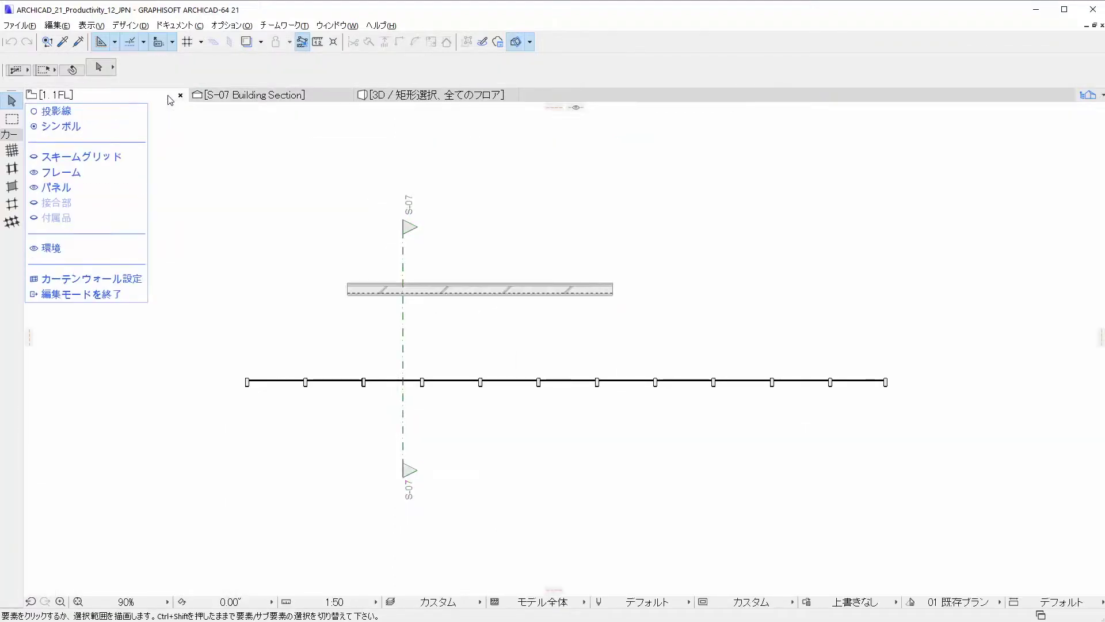
left_click(236, 97)
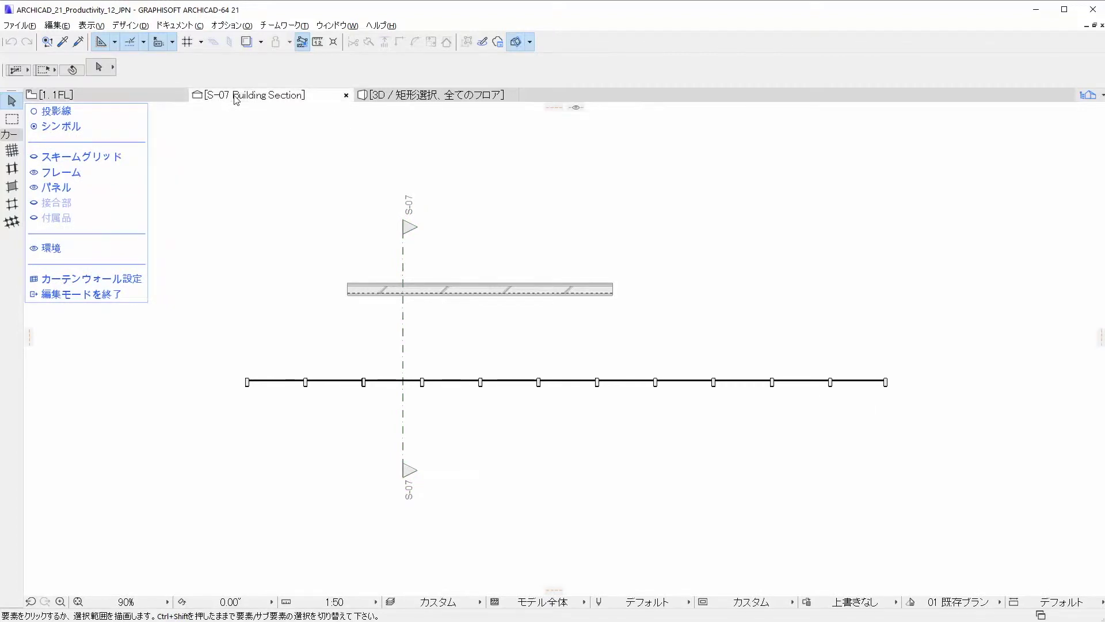
left_click(411, 101)
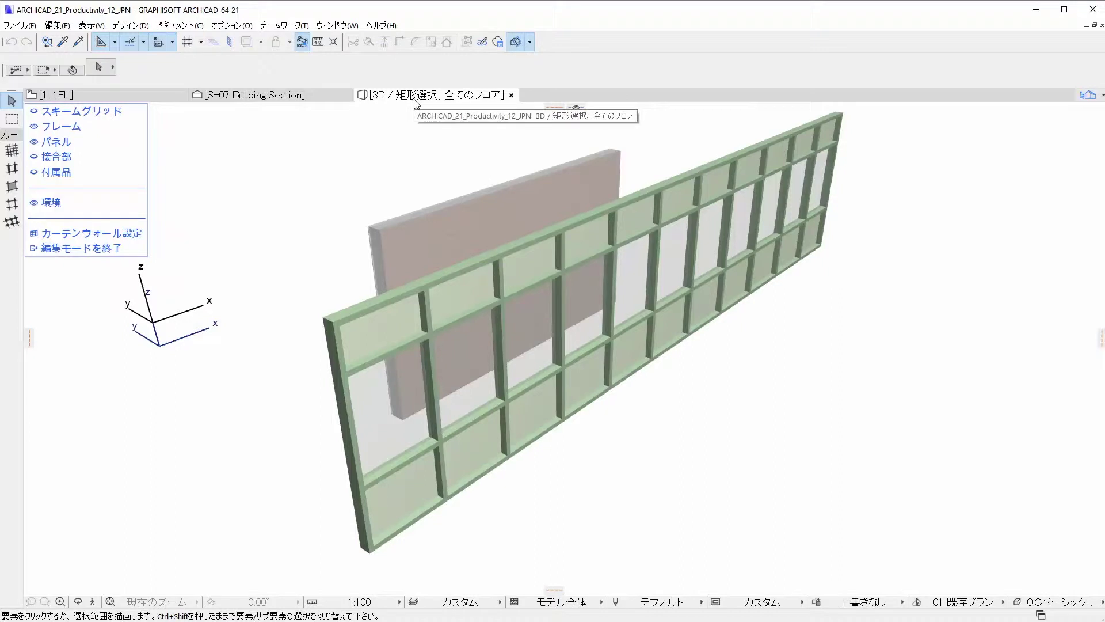
left_click(321, 101)
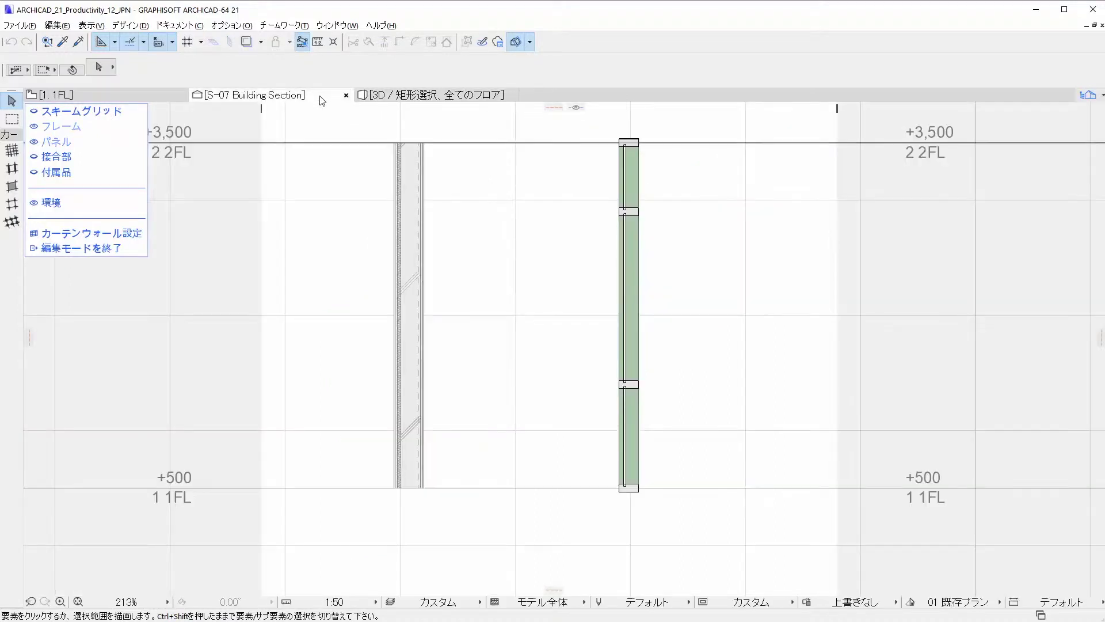
left_click(171, 96)
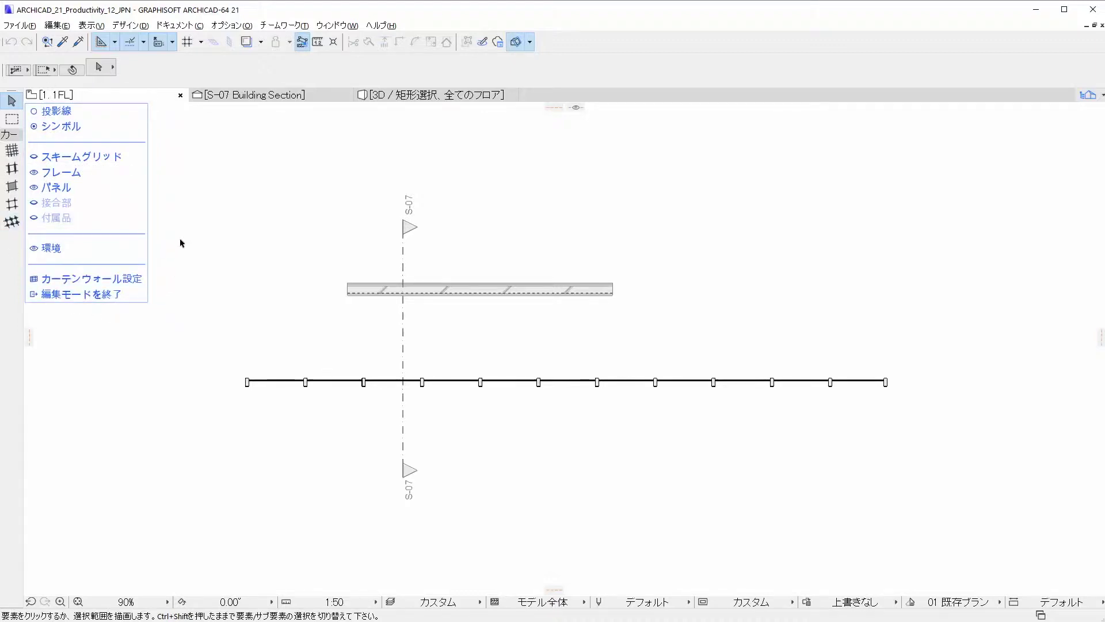
Hide the surrounding environment elements, show them again, and end in the 3D view.
left_click(35, 248)
left_click(316, 97)
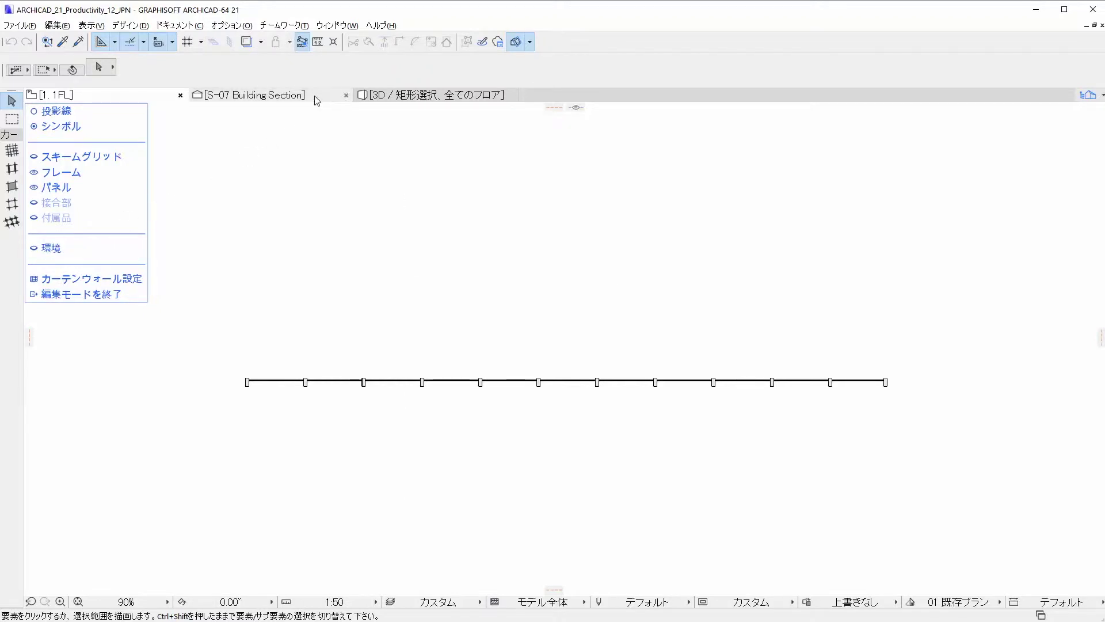
left_click(403, 96)
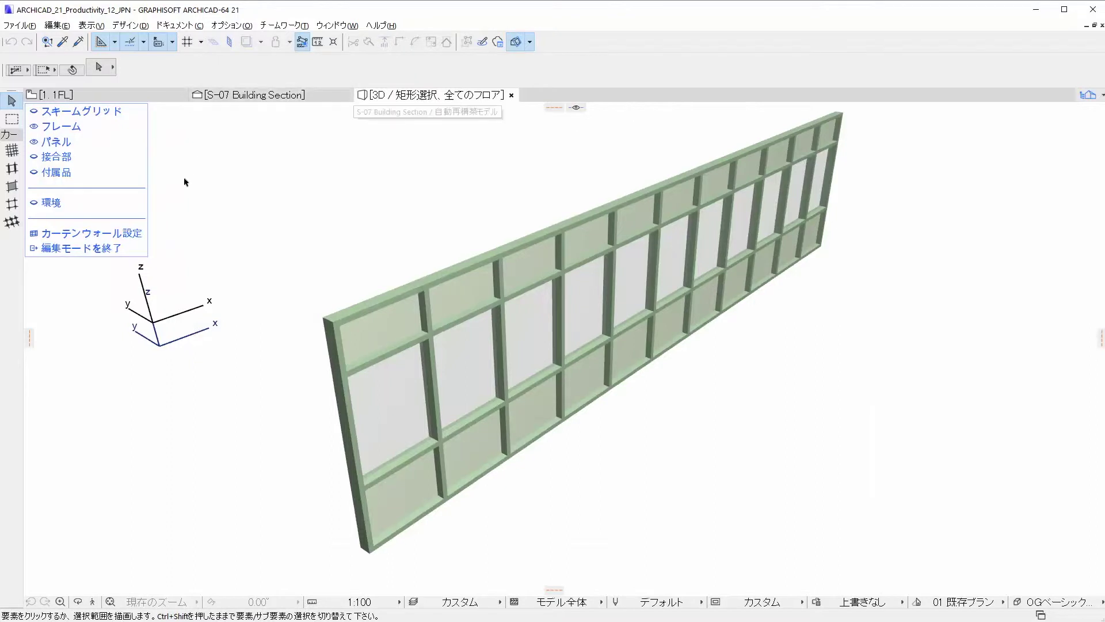
left_click(123, 202)
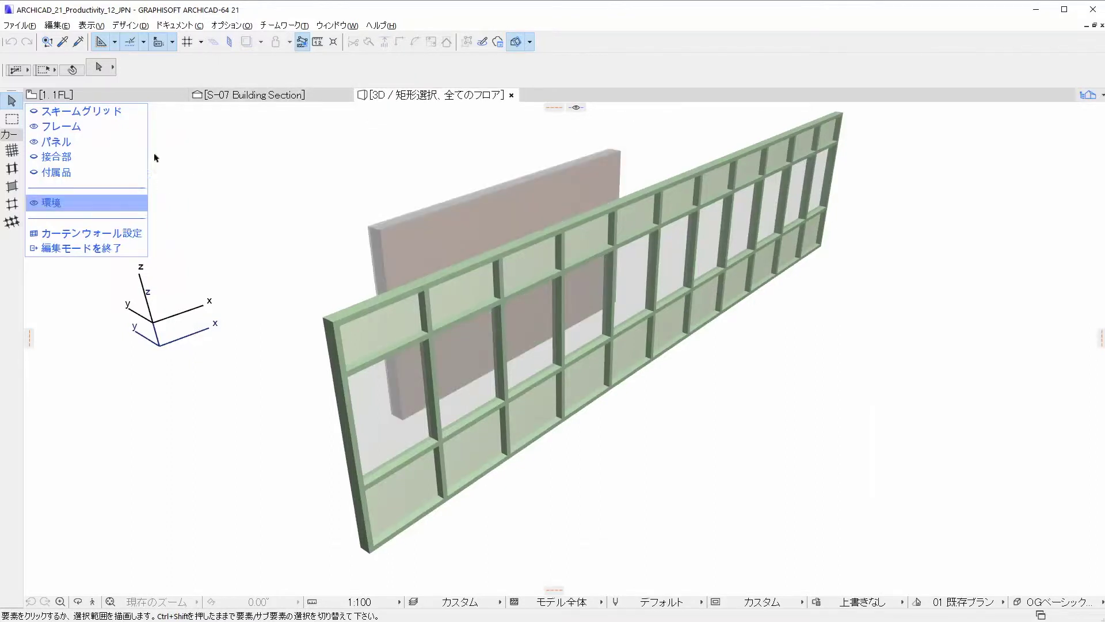
left_click(158, 101)
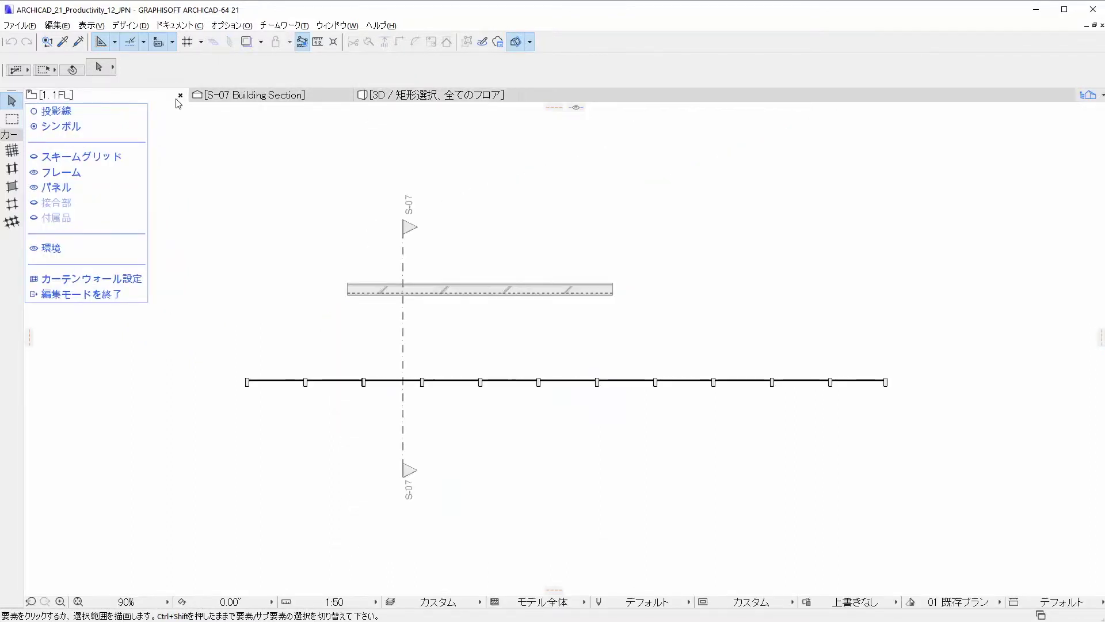
left_click(382, 100)
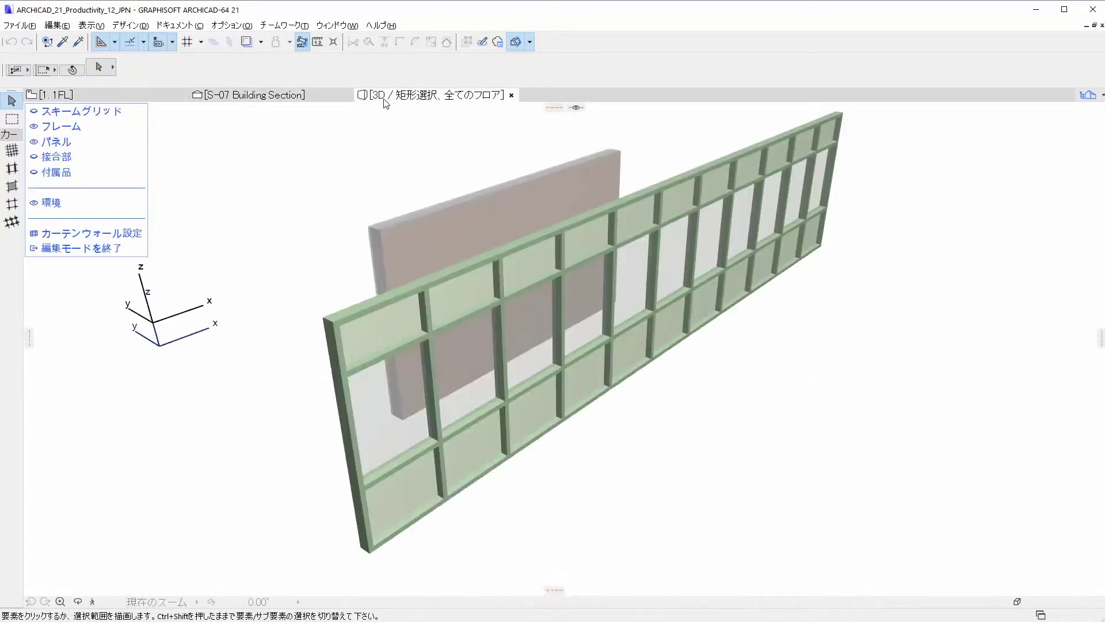
Delete the 1FL plan panel where S-07 crosses, check the opening in 3D, and return to S-07.
left_click(464, 317)
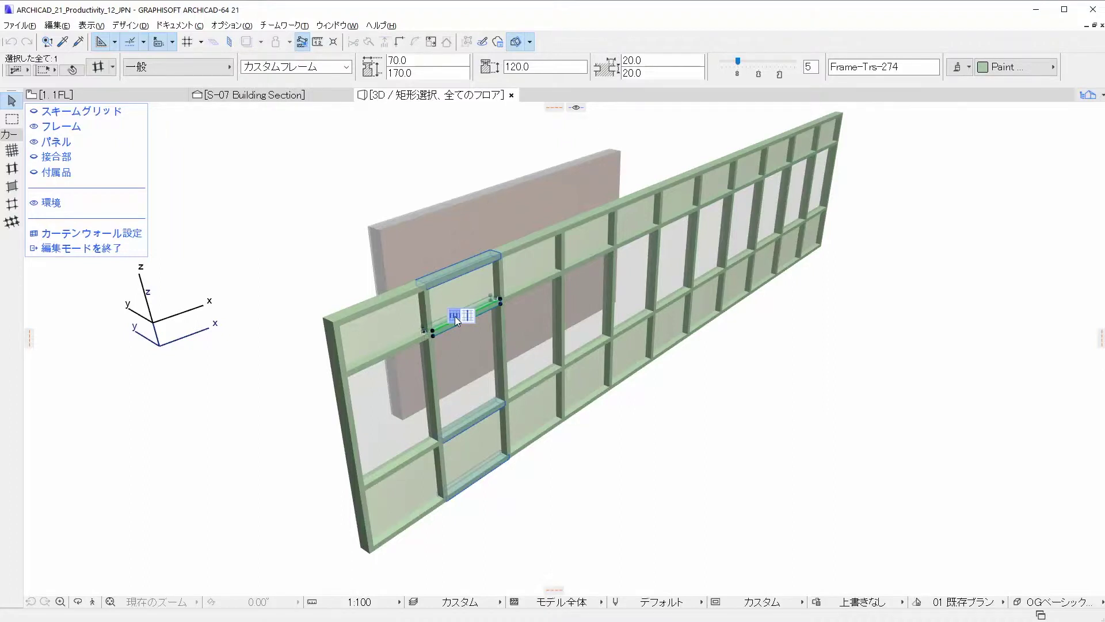
left_click(362, 226)
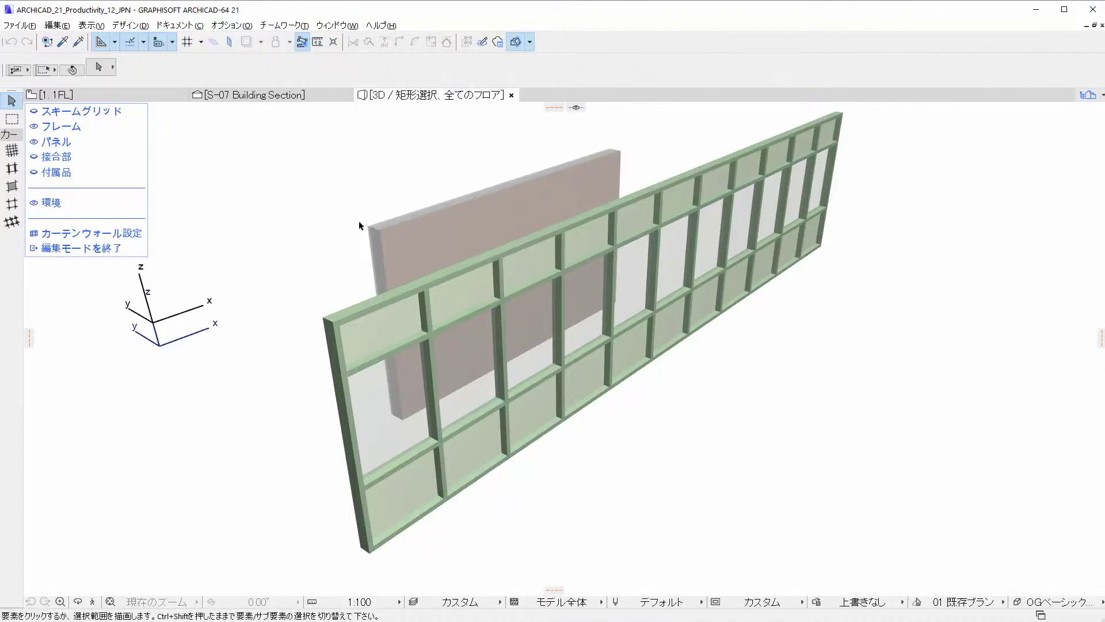
left_click(126, 95)
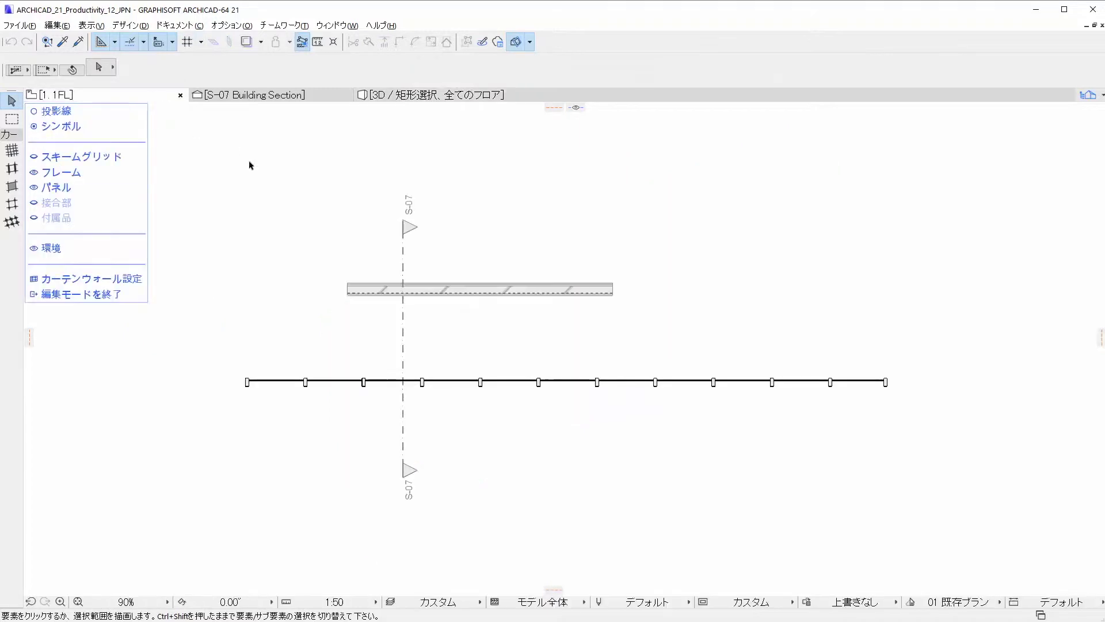
left_click(380, 381)
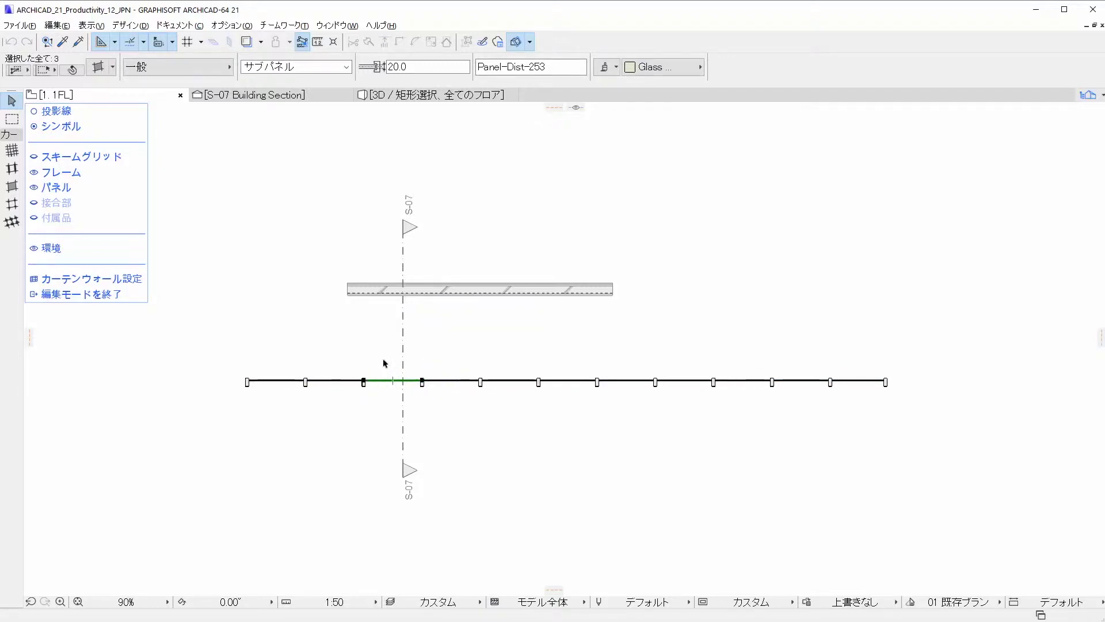
key("Delete")
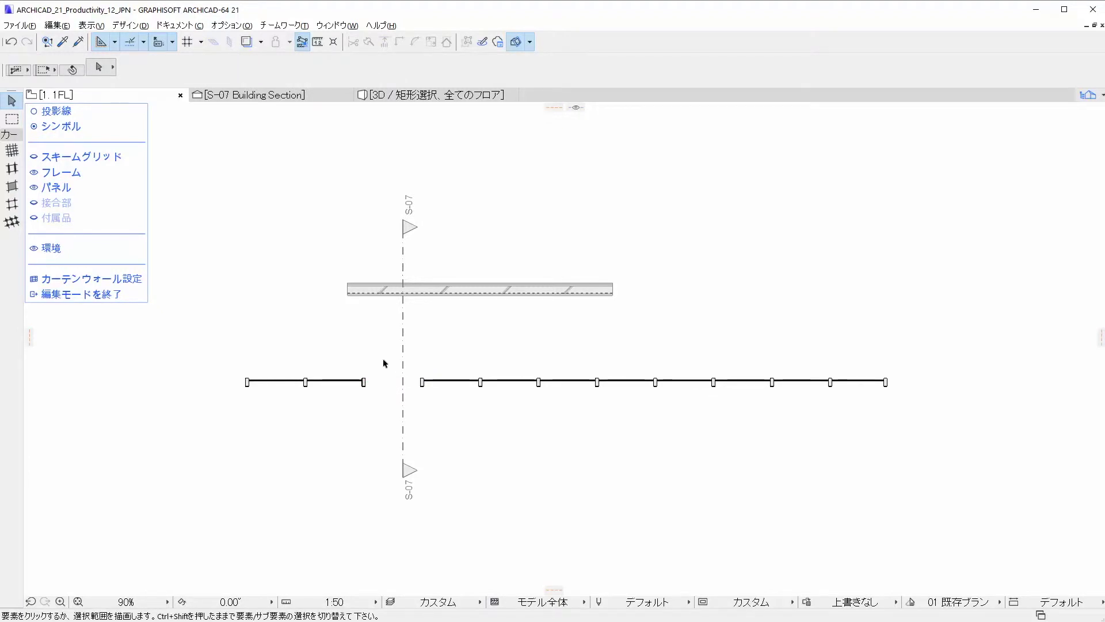
left_click(423, 97)
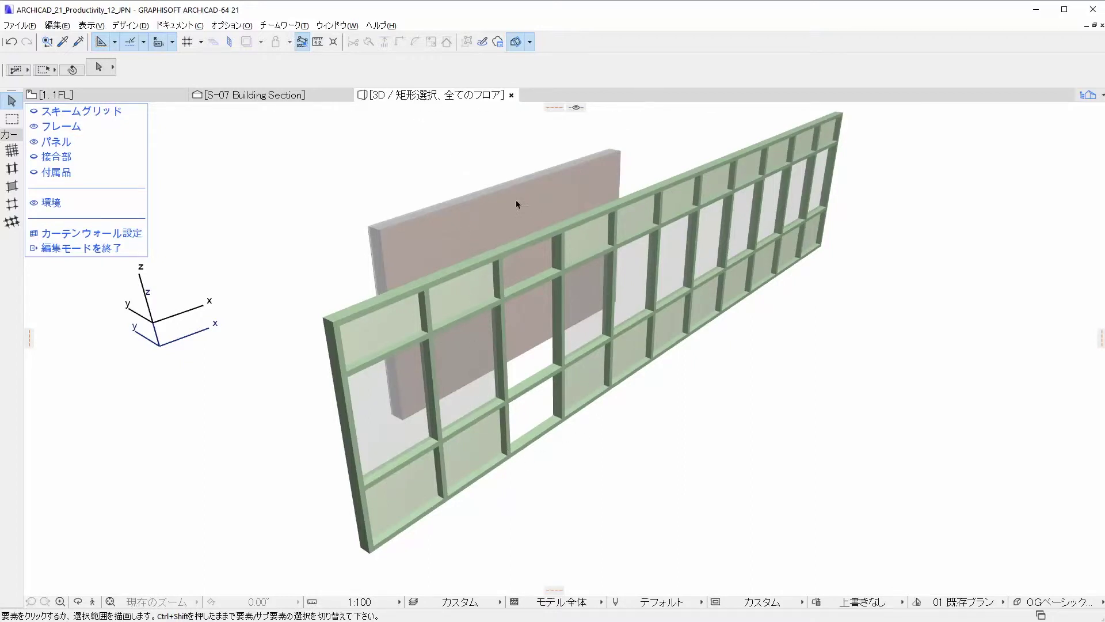
left_click(331, 99)
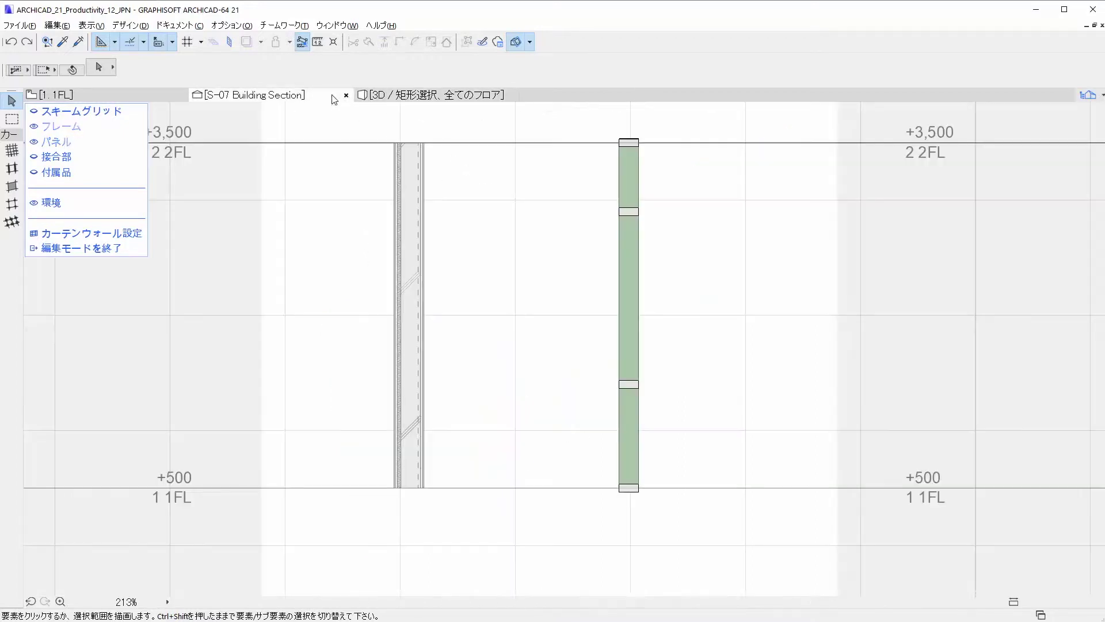
In section S-07, delete the lower transom, move the upper transom down 500, and view it in 3D.
left_click(639, 383)
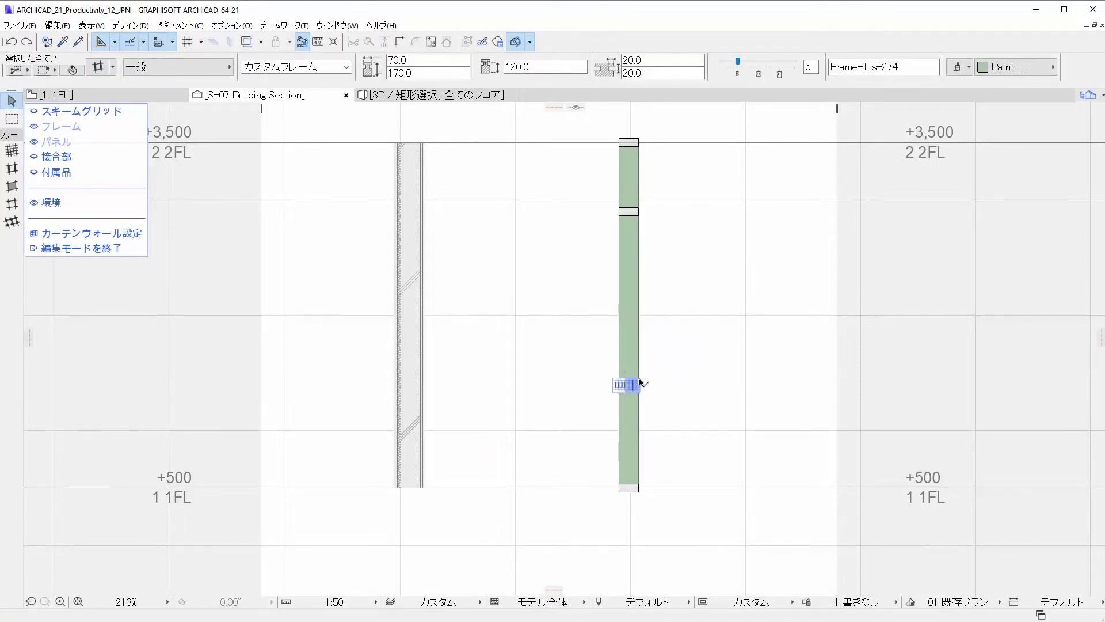
key("Delete")
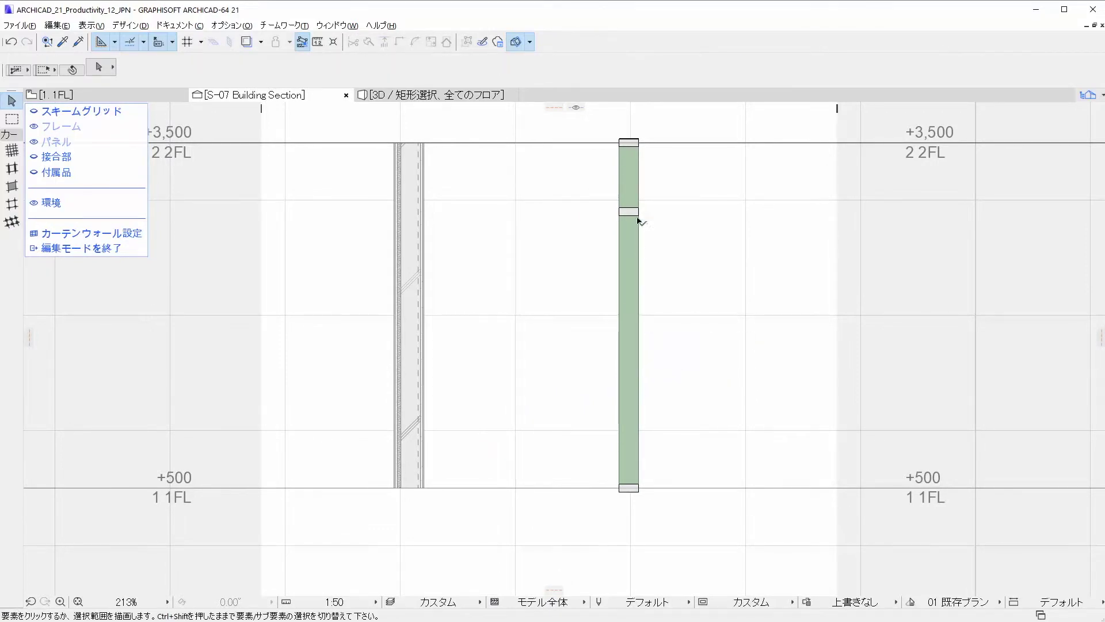
left_click(636, 213)
right_click(648, 220)
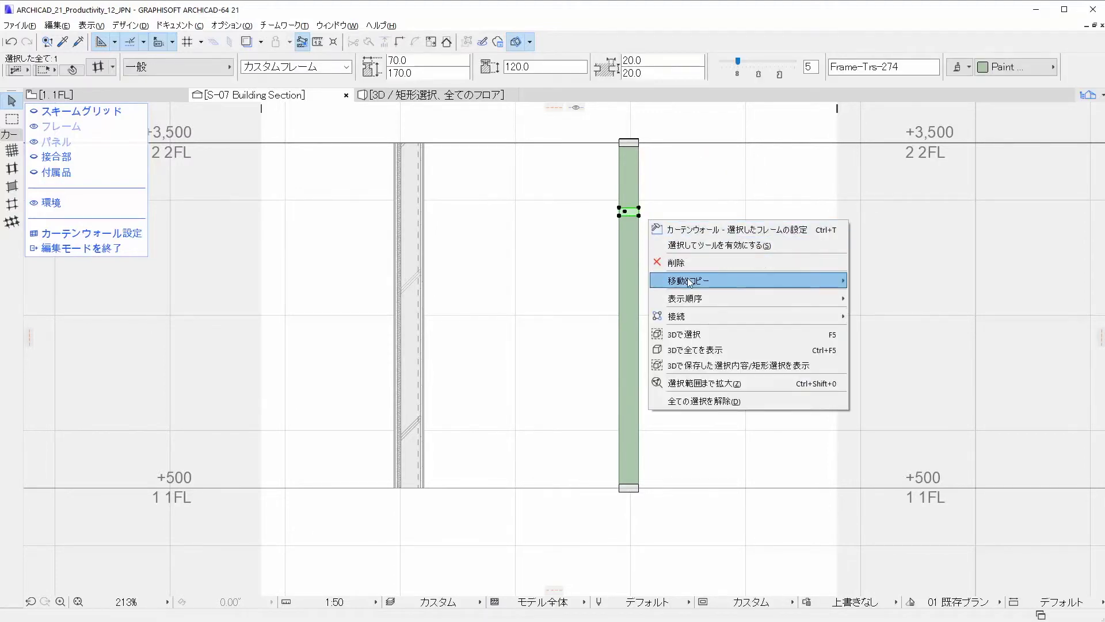
mouse_move(748, 281)
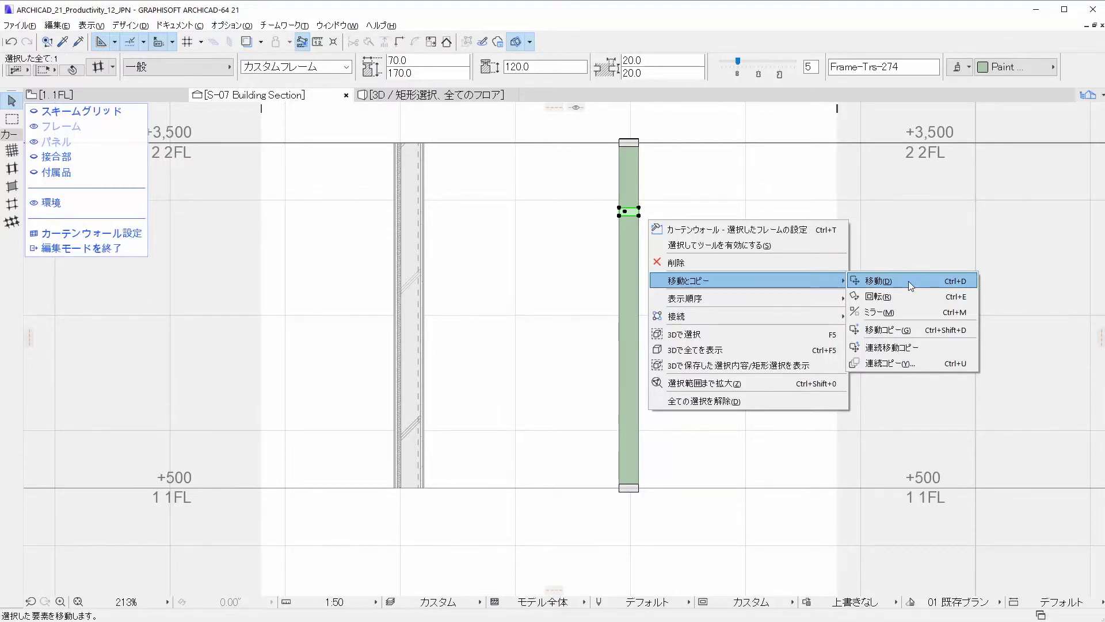
left_click(912, 286)
left_click(639, 216)
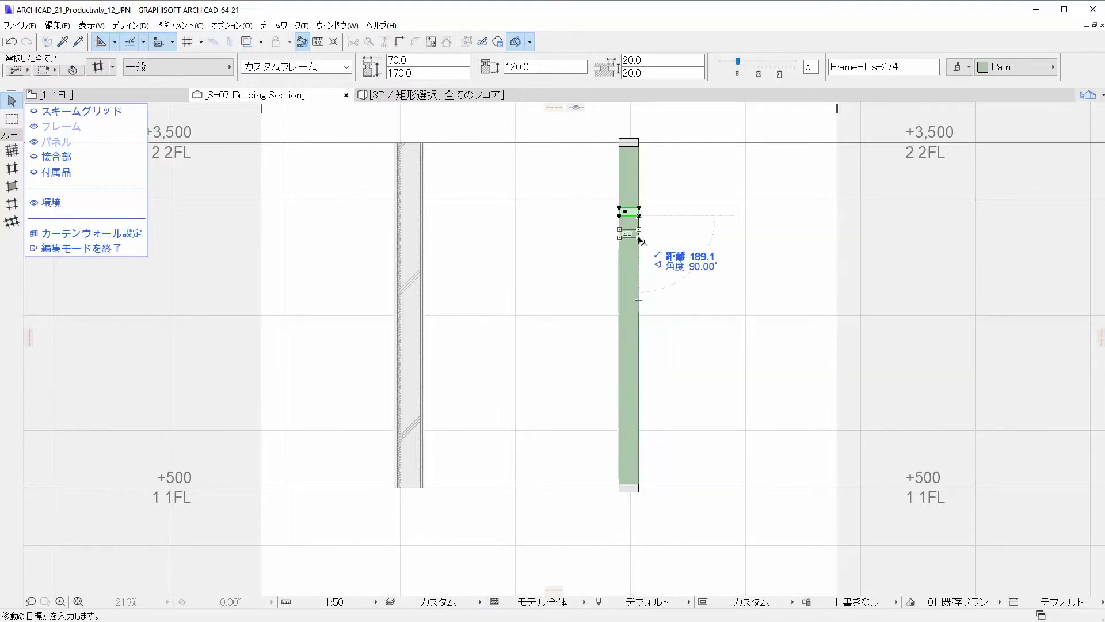
type("500")
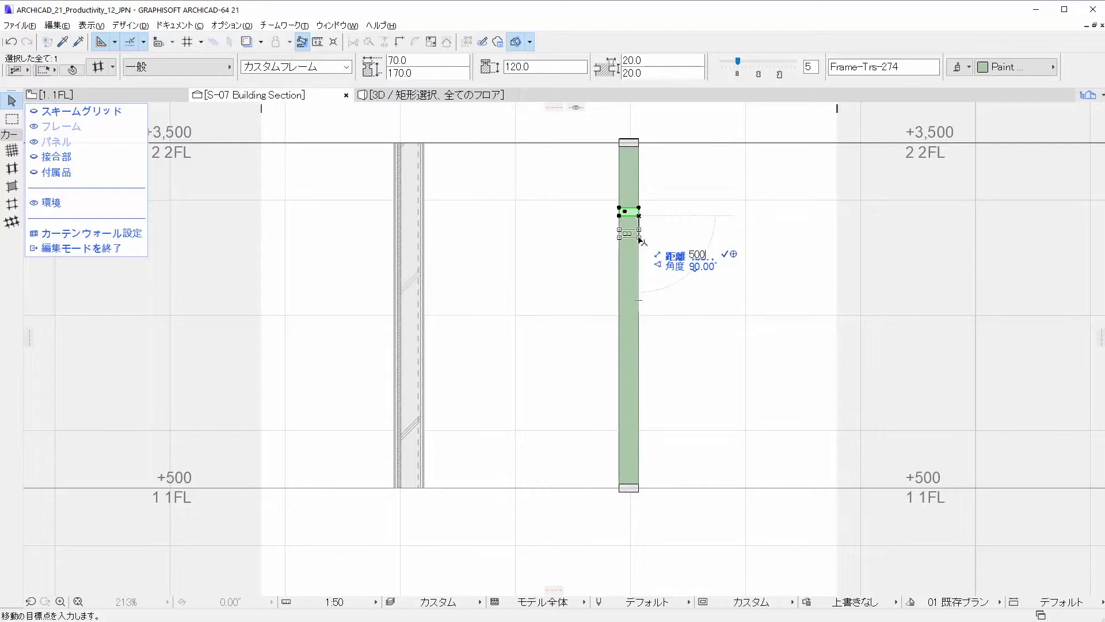
key("Return")
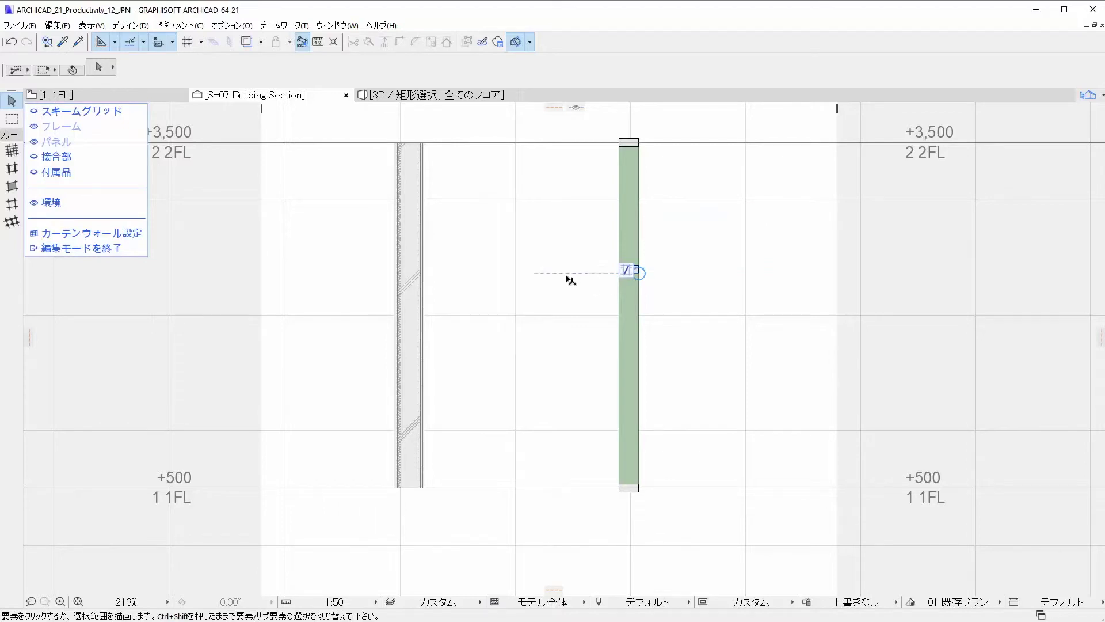
left_click(460, 95)
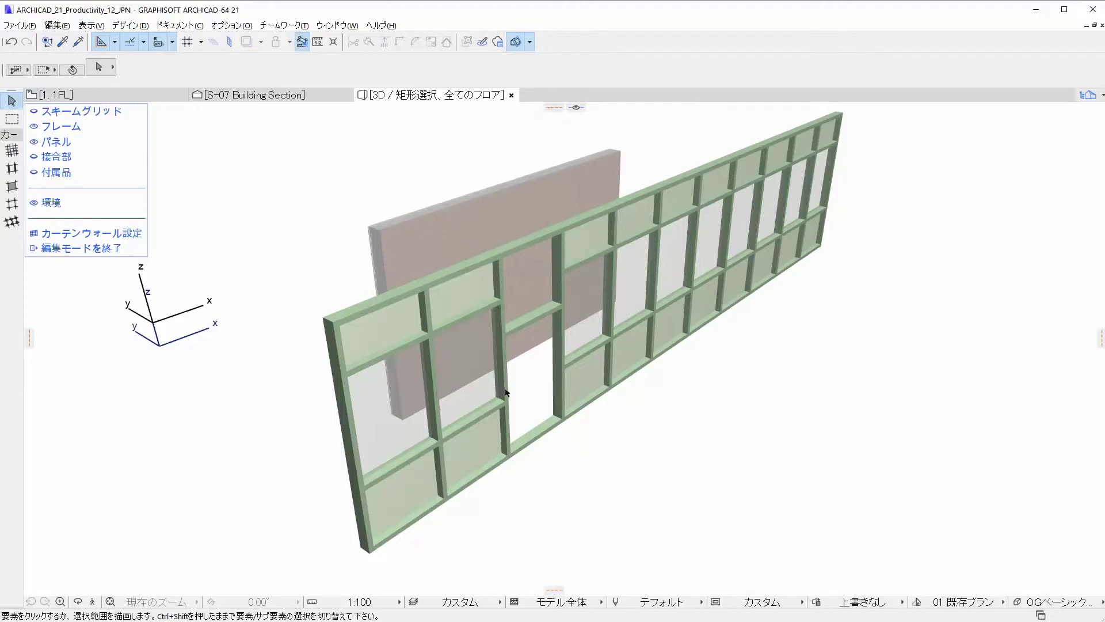
Undo three edits, redo the grid segment deletion and transom move, check 3D, and exit edit mode.
left_click(125, 249)
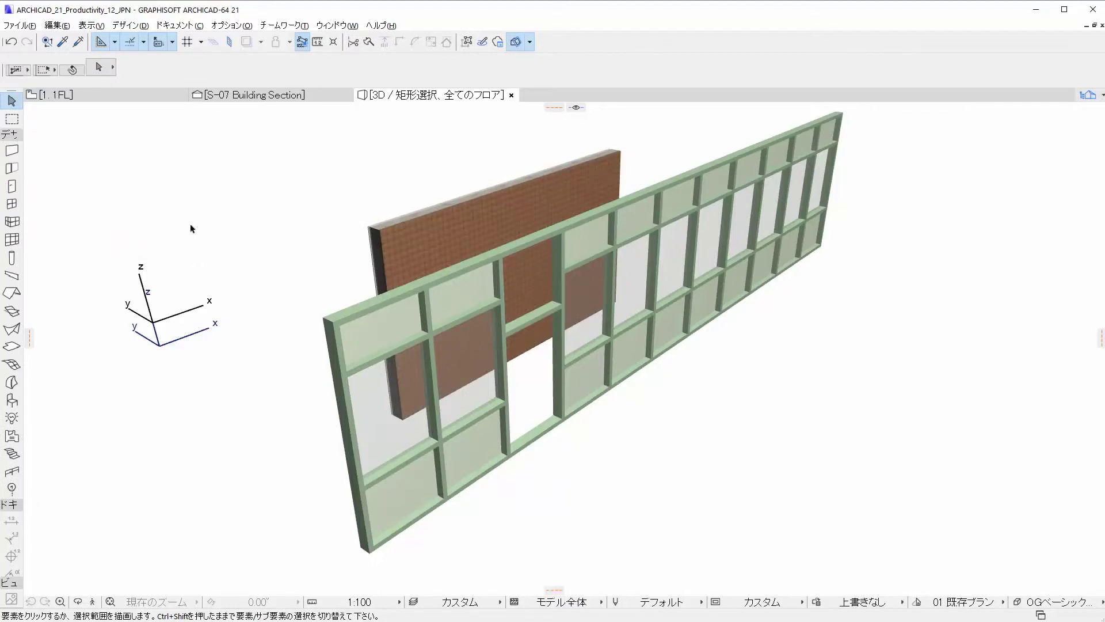
left_click(11, 44)
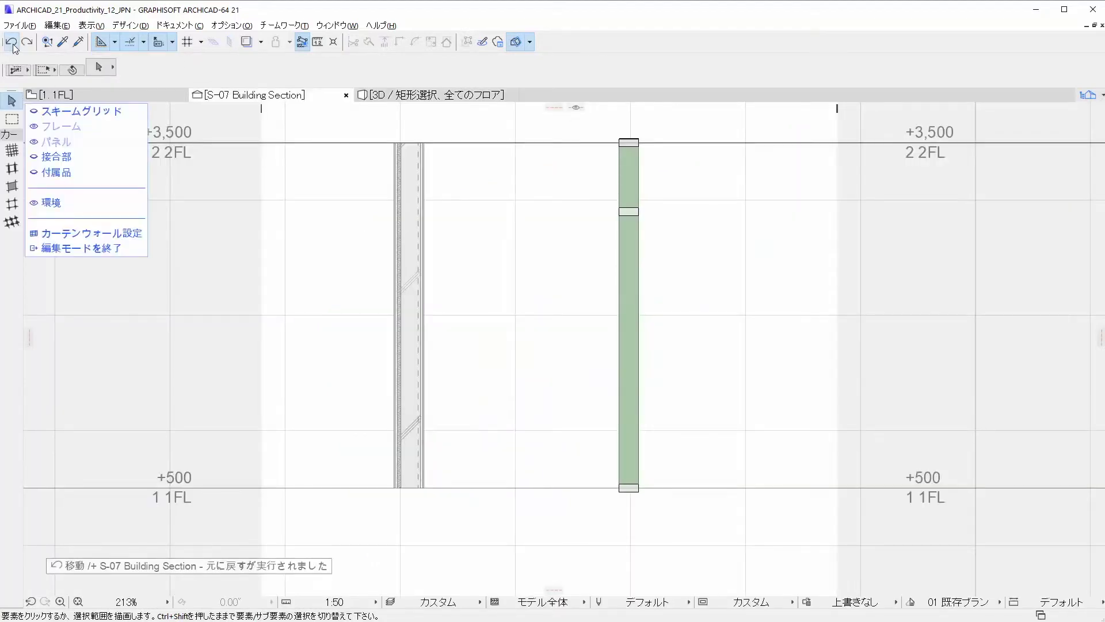
left_click(12, 44)
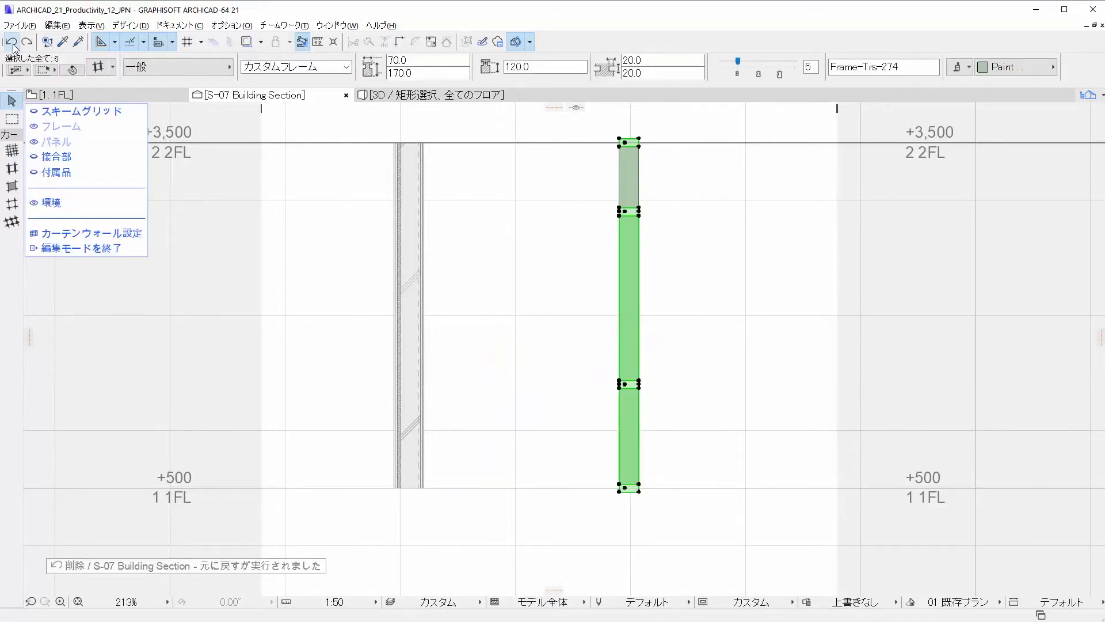
left_click(12, 45)
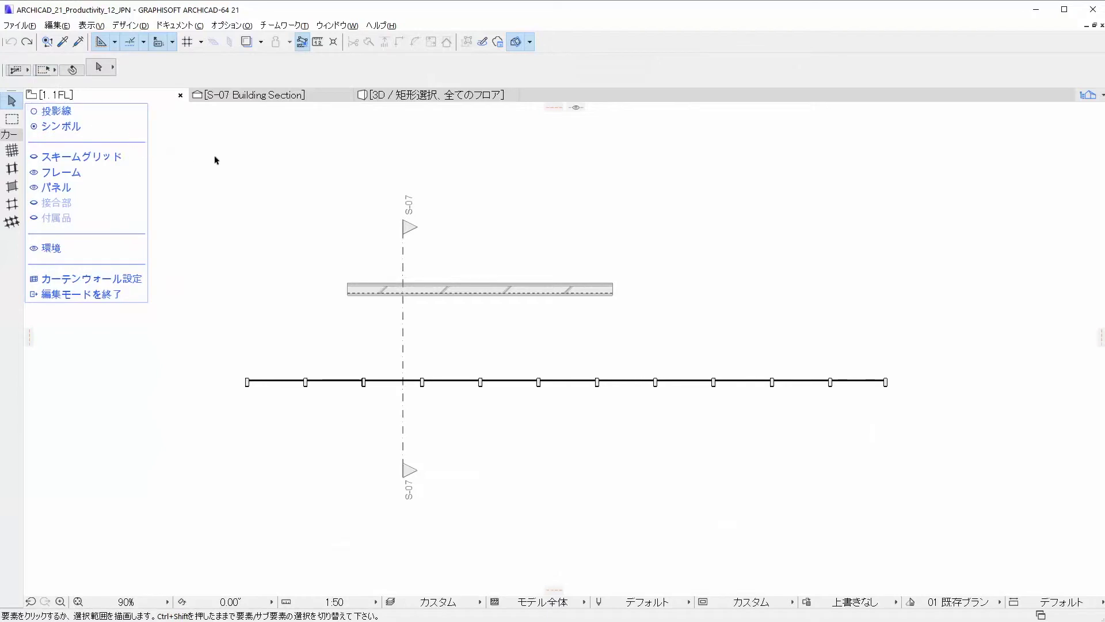
left_click(29, 48)
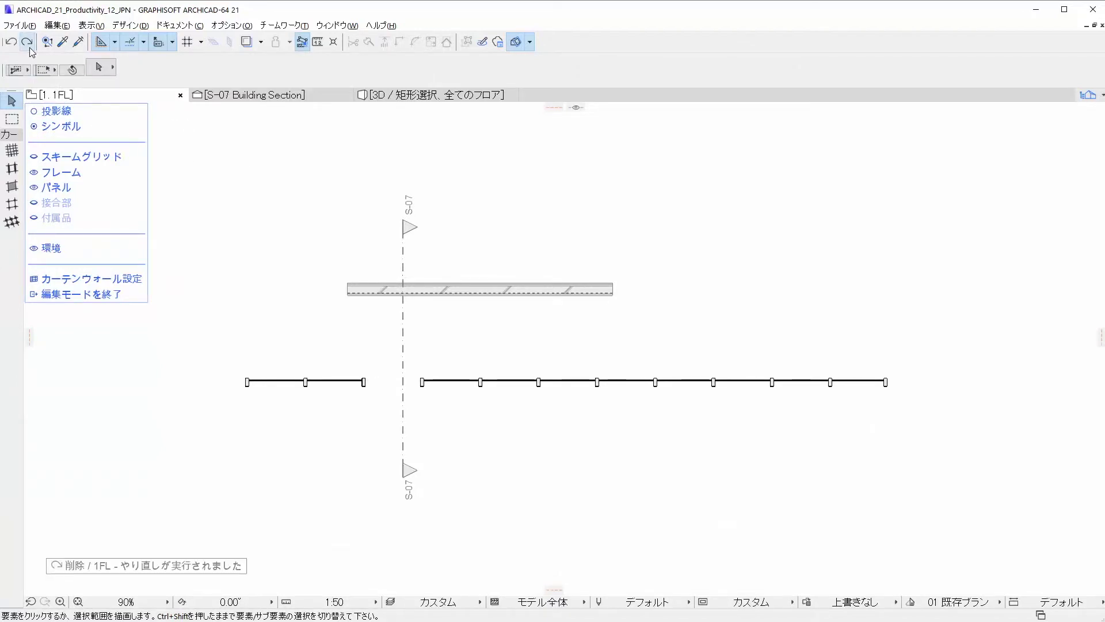
left_click(29, 48)
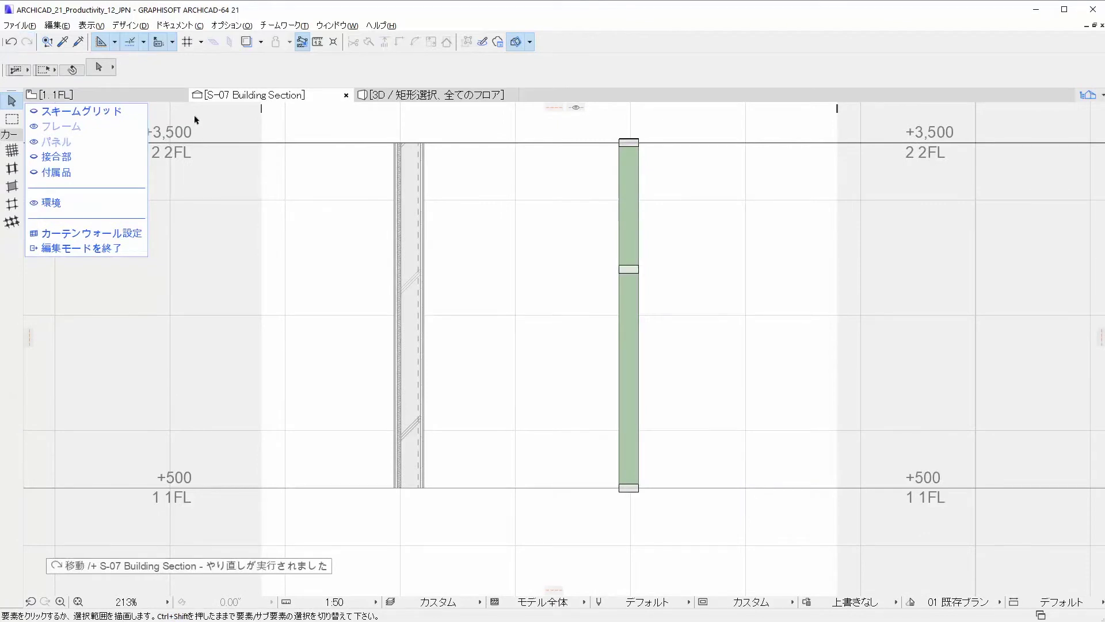
left_click(431, 101)
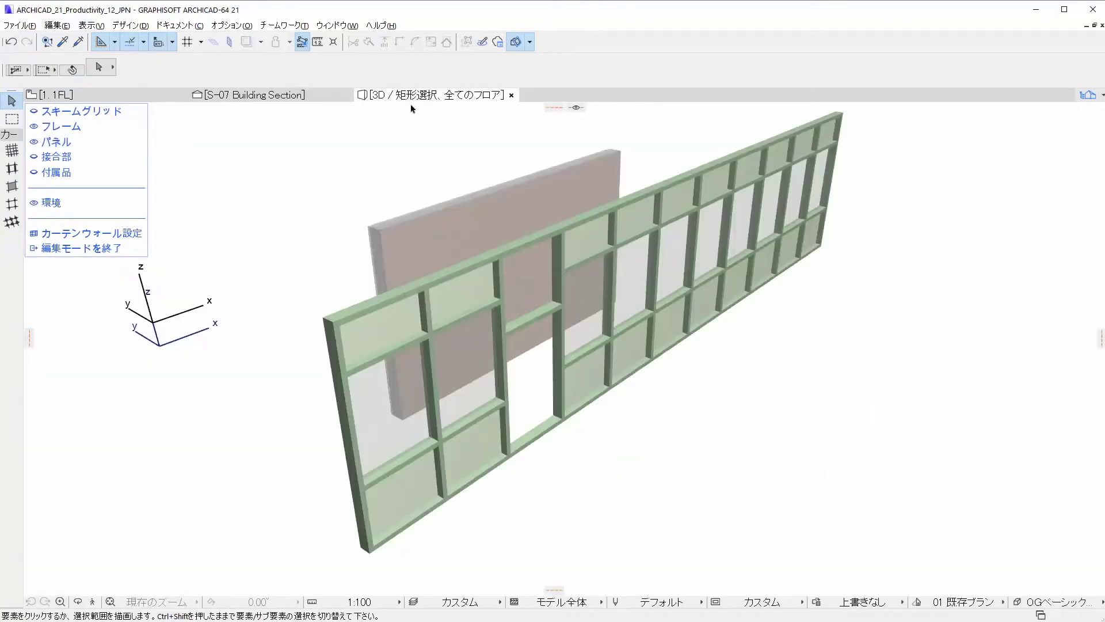
left_click(113, 247)
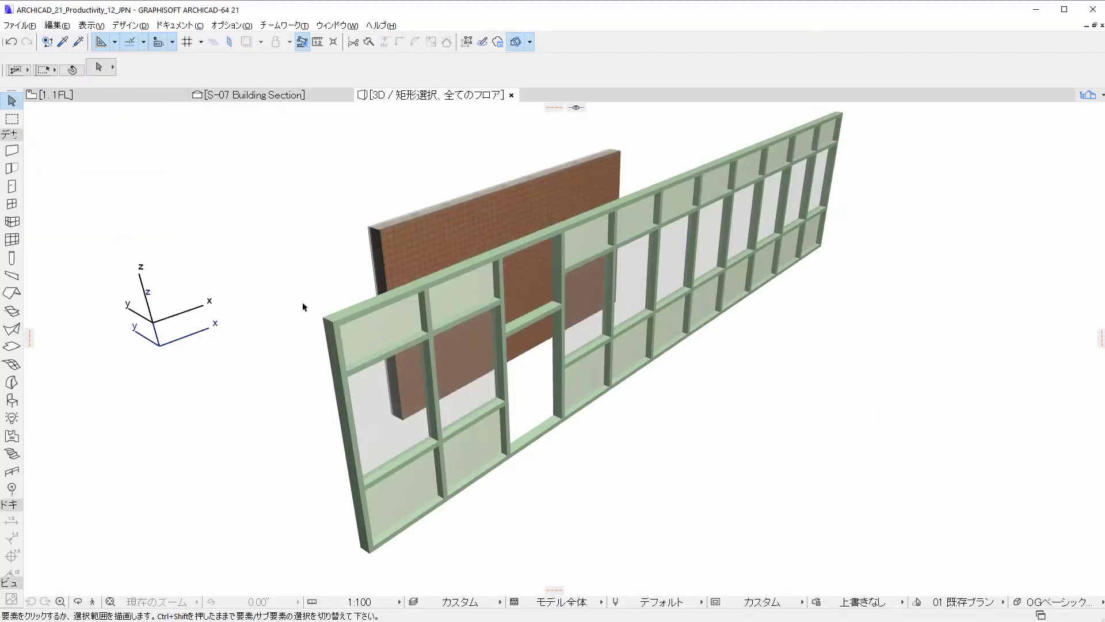
Open Curtain Wall Settings and browse Accessory, Curtain Wall, Boundary, Mullion, Main and Scheme pages.
left_click(365, 333)
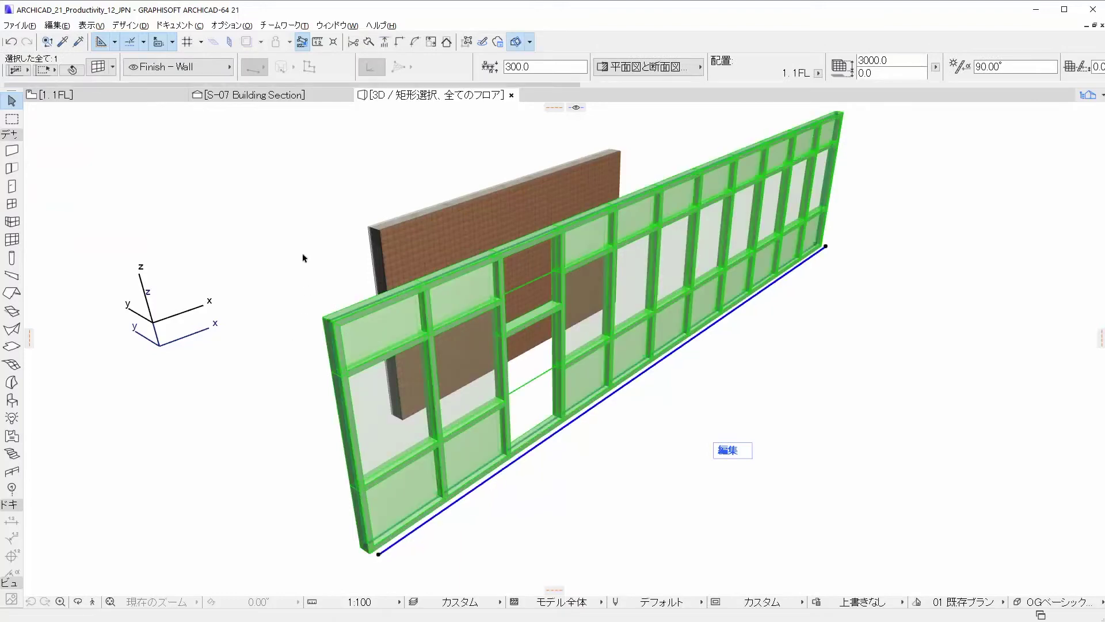
left_click(96, 71)
left_click(363, 202)
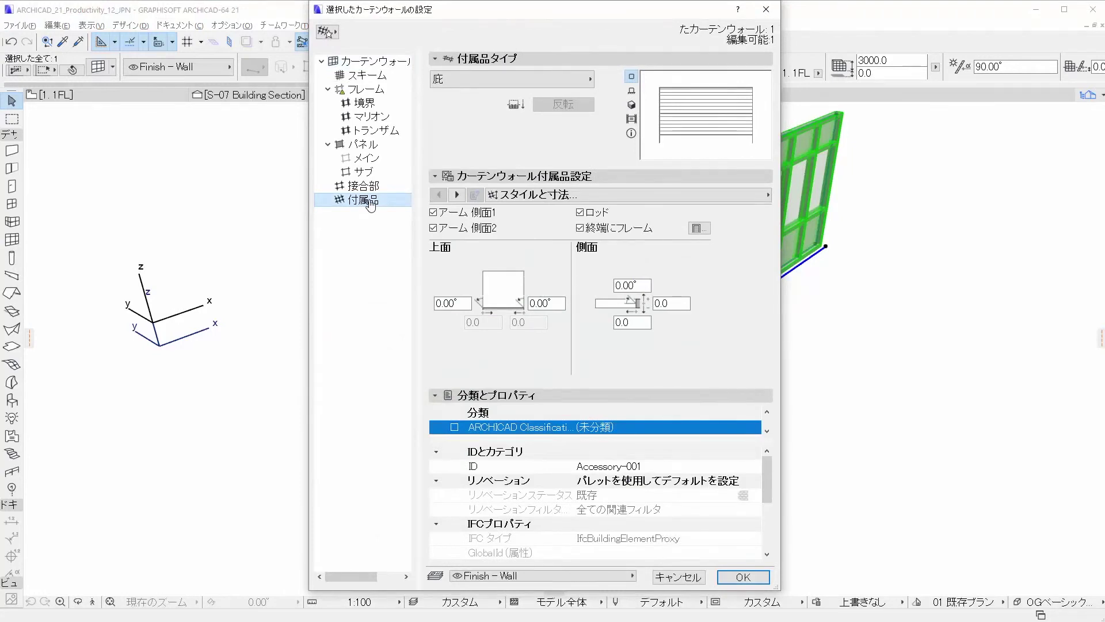
left_click(390, 62)
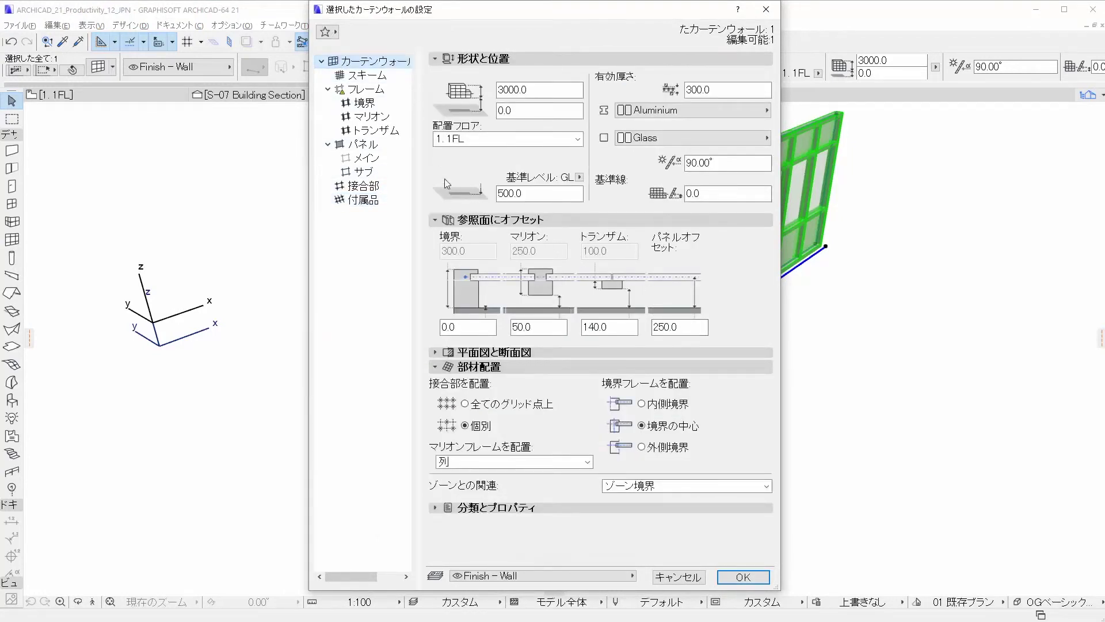
left_click(388, 103)
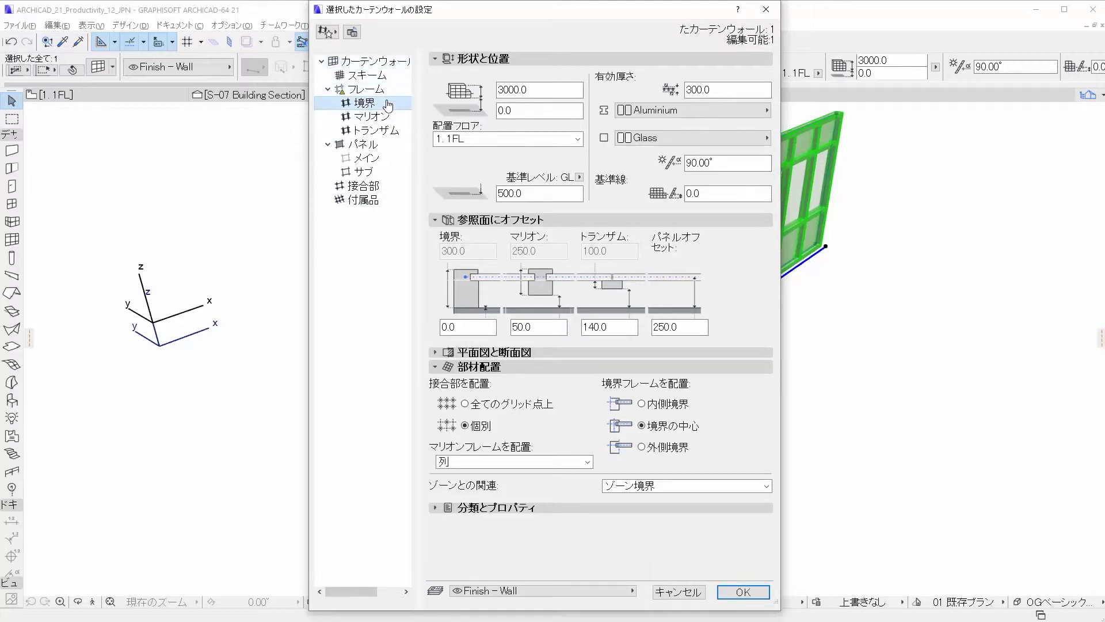
left_click(379, 118)
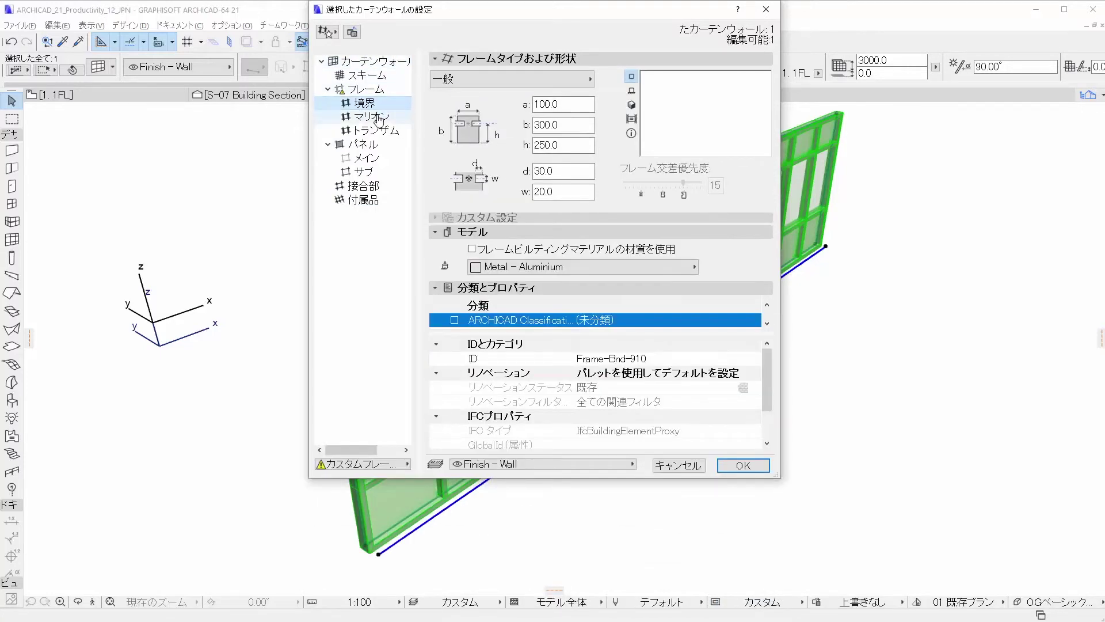
left_click(383, 157)
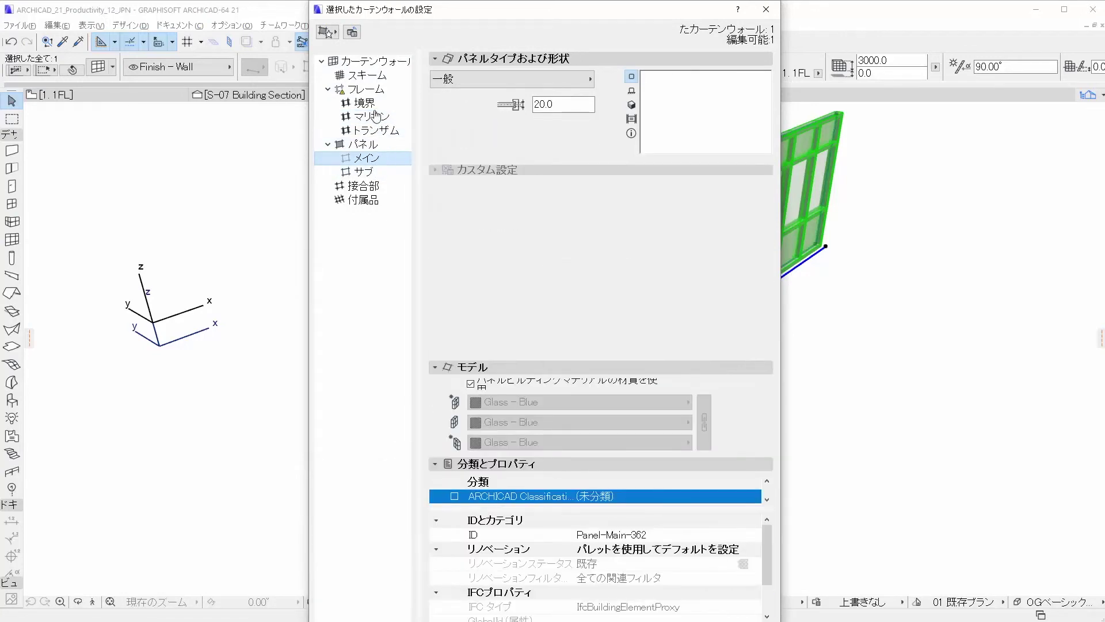
left_click(372, 78)
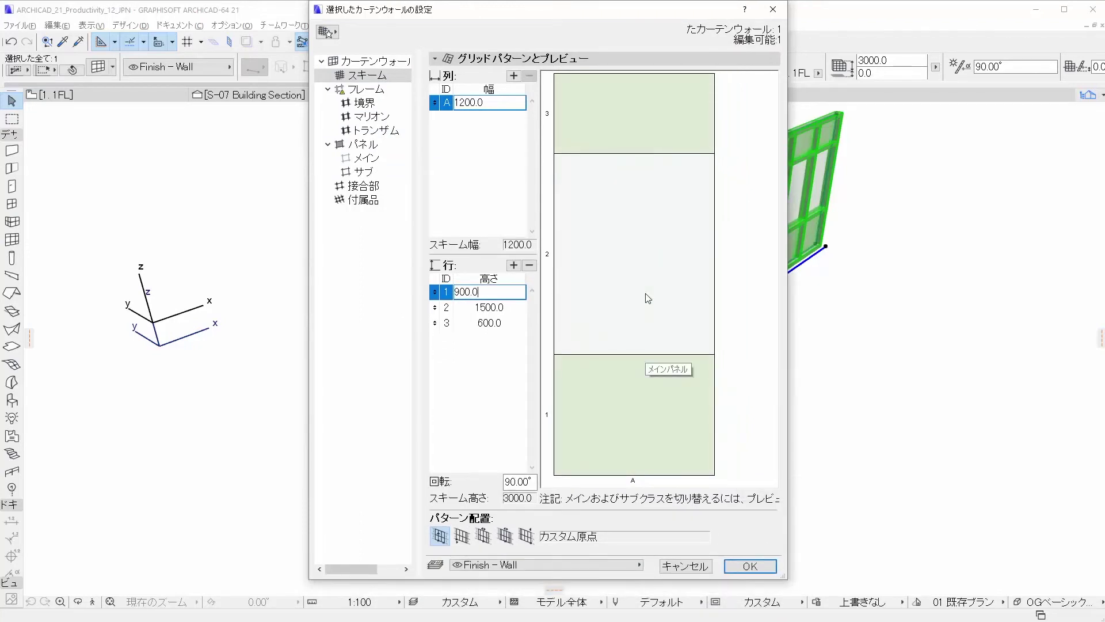
Toggle the bottom scheme panel to Sub and back to Main, then page through Junction settings.
left_click(638, 378)
left_click(637, 376)
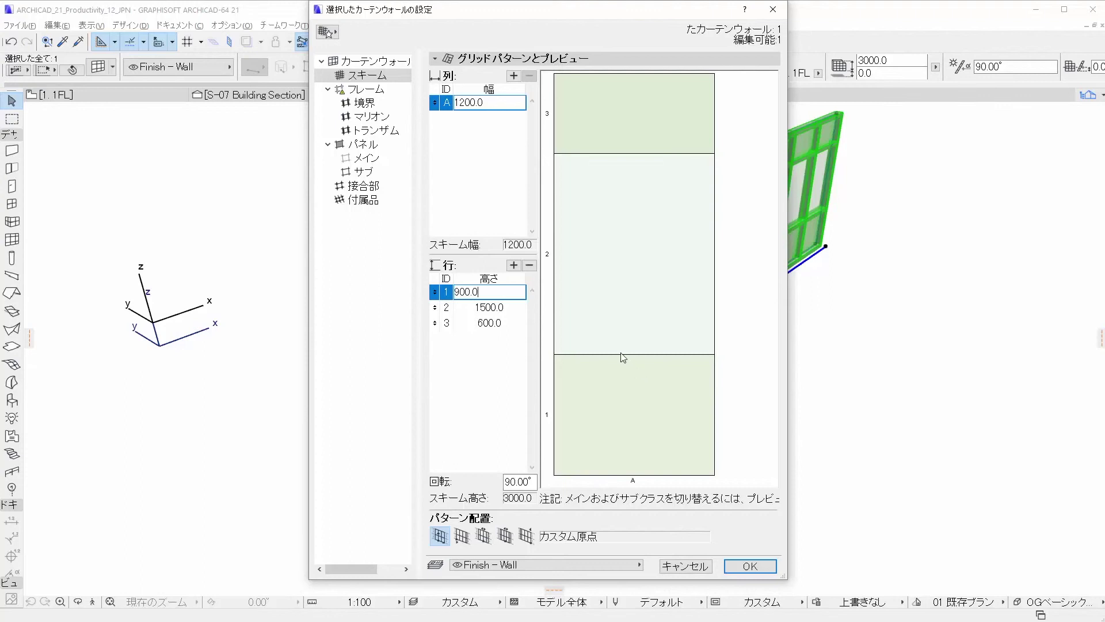
left_click(375, 186)
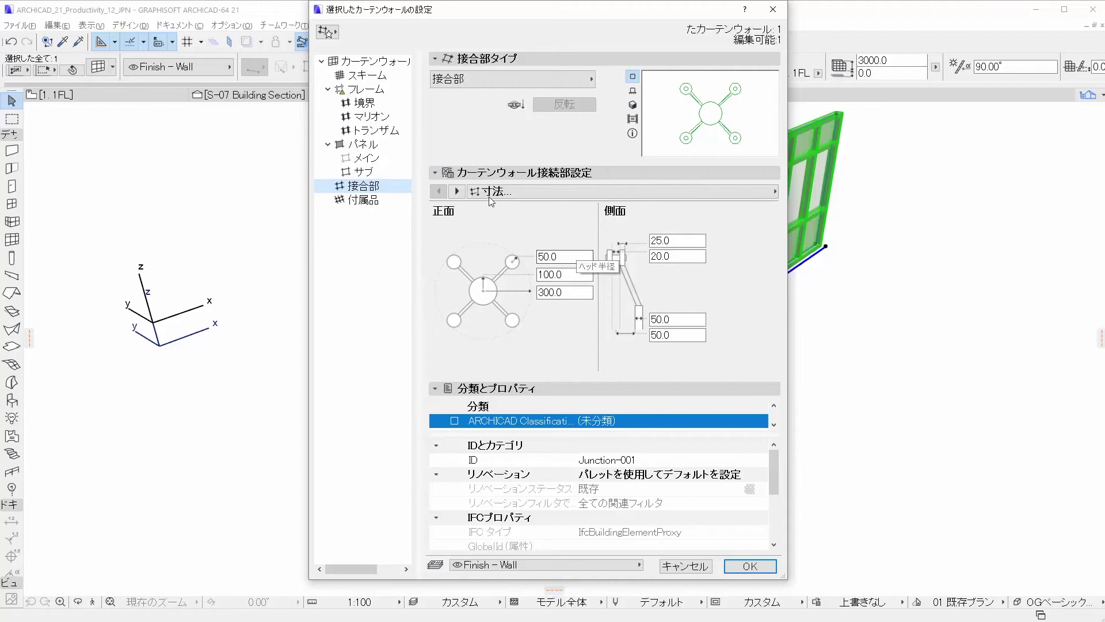
left_click(457, 191)
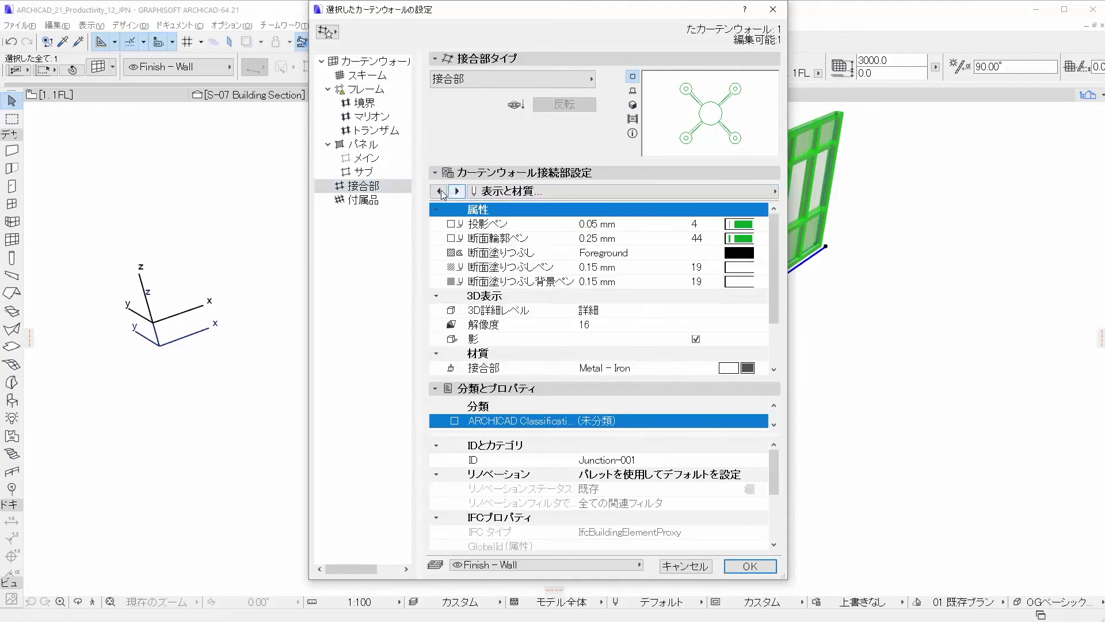
left_click(441, 192)
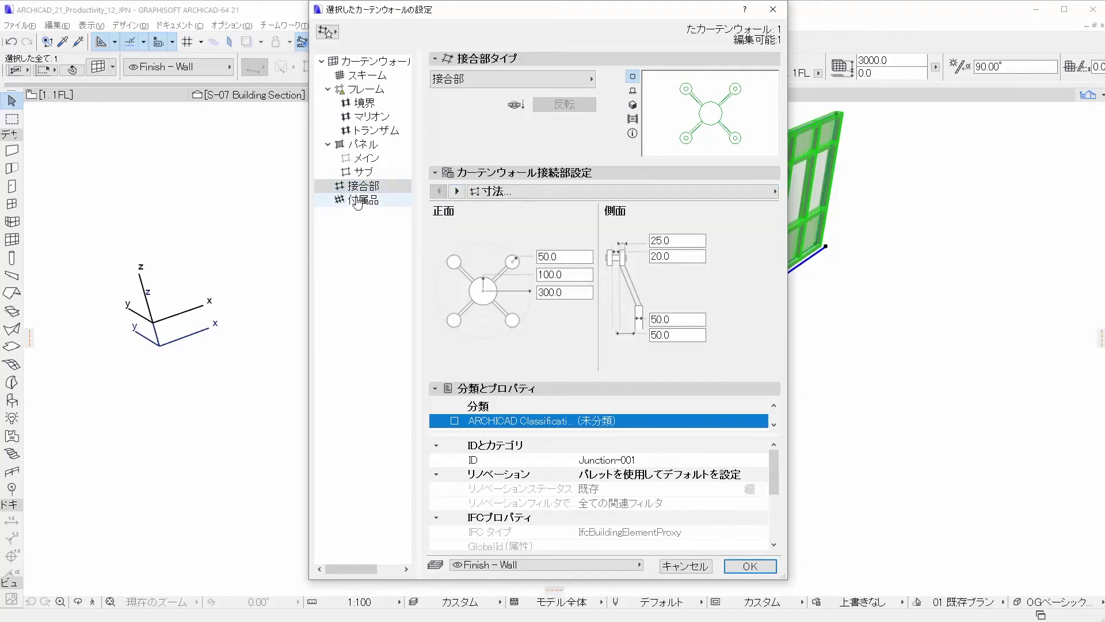
Review the Accessory arm, frame, louver and material pages, then return to Junction dimensions 50.0, 100.0, 300.0.
left_click(357, 200)
left_click(459, 191)
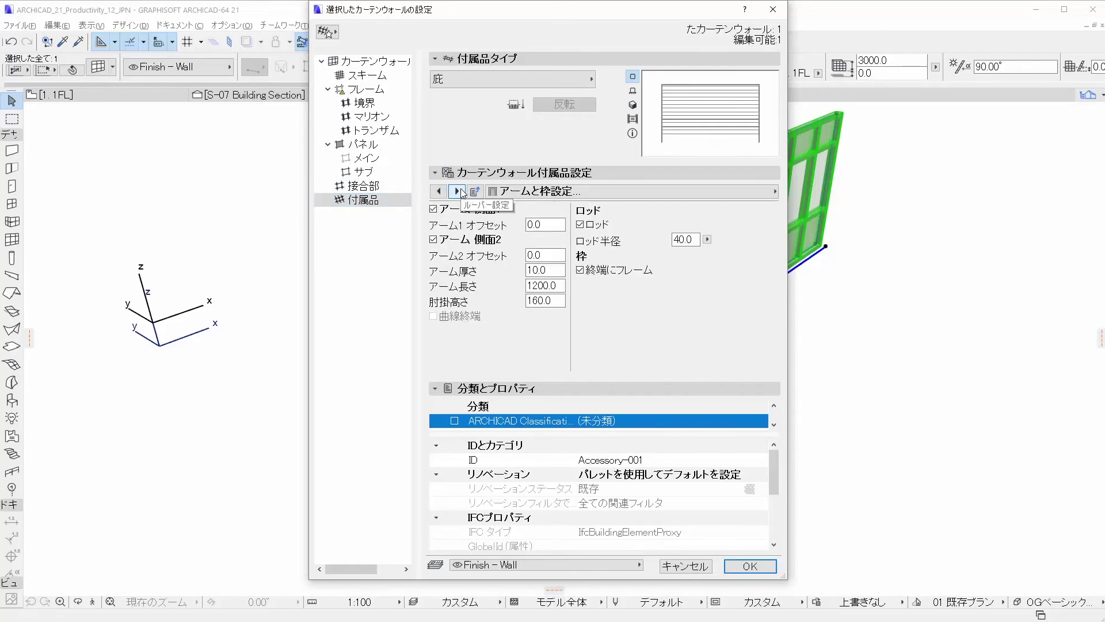
left_click(458, 191)
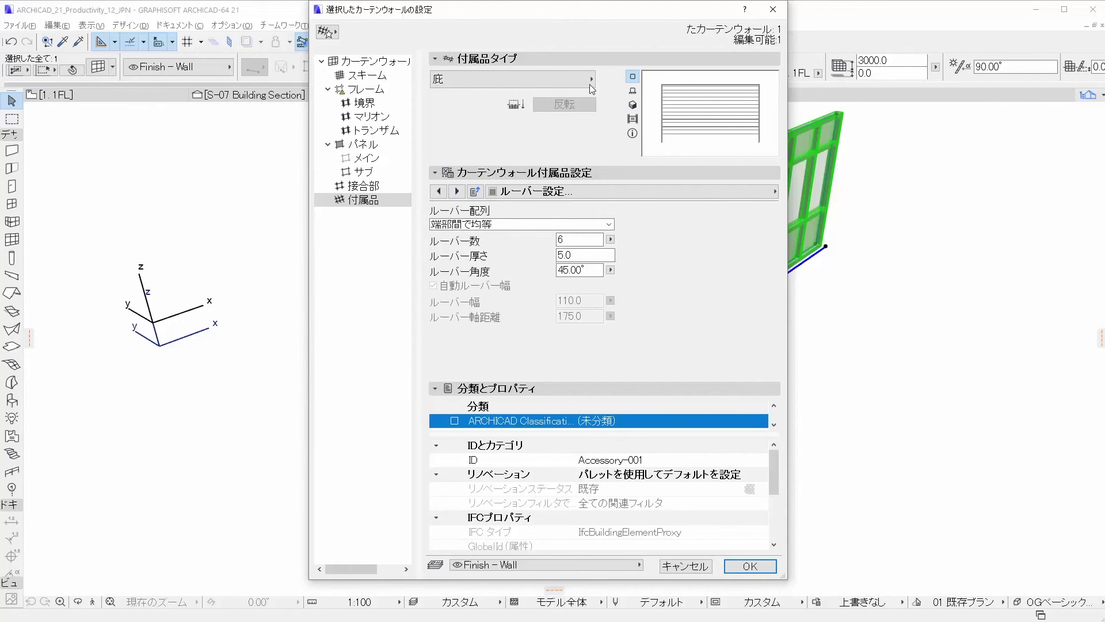
left_click(590, 84)
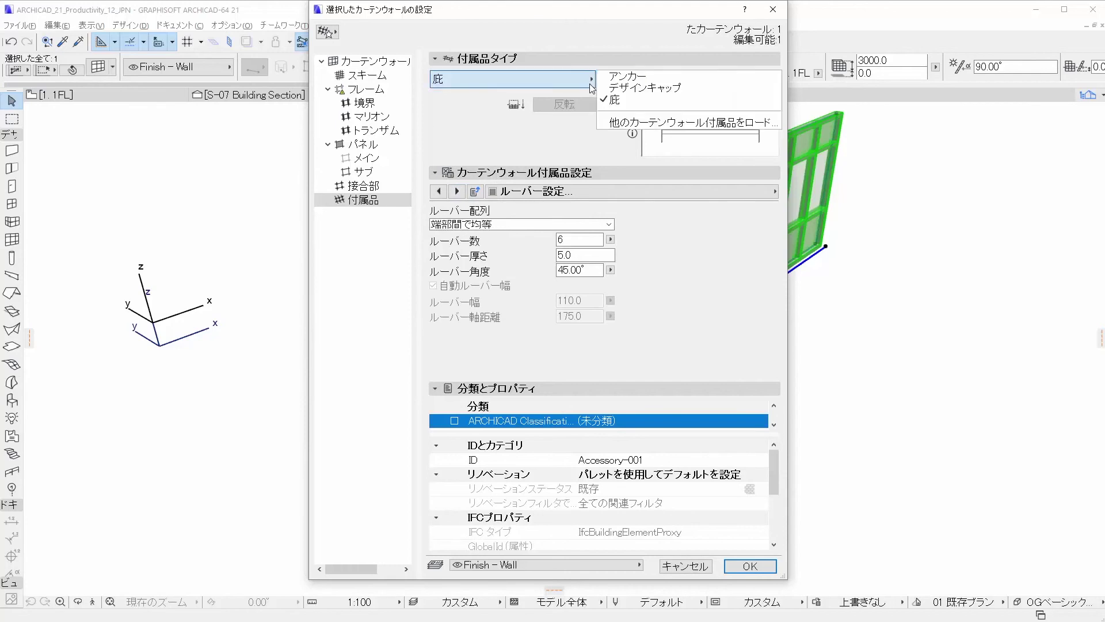
left_click(590, 84)
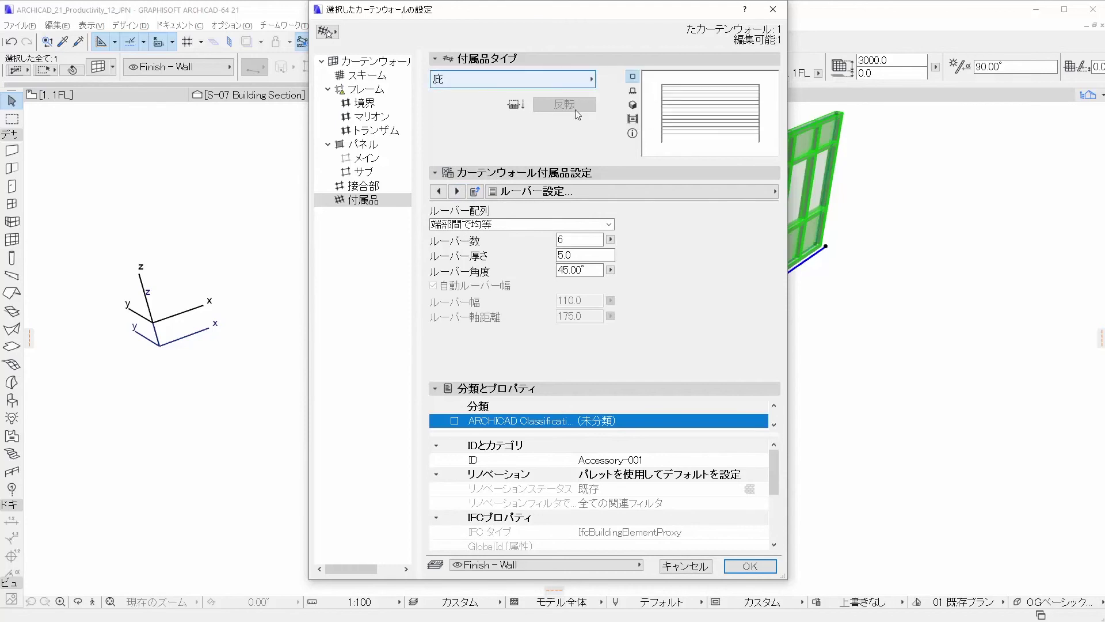
left_click(457, 193)
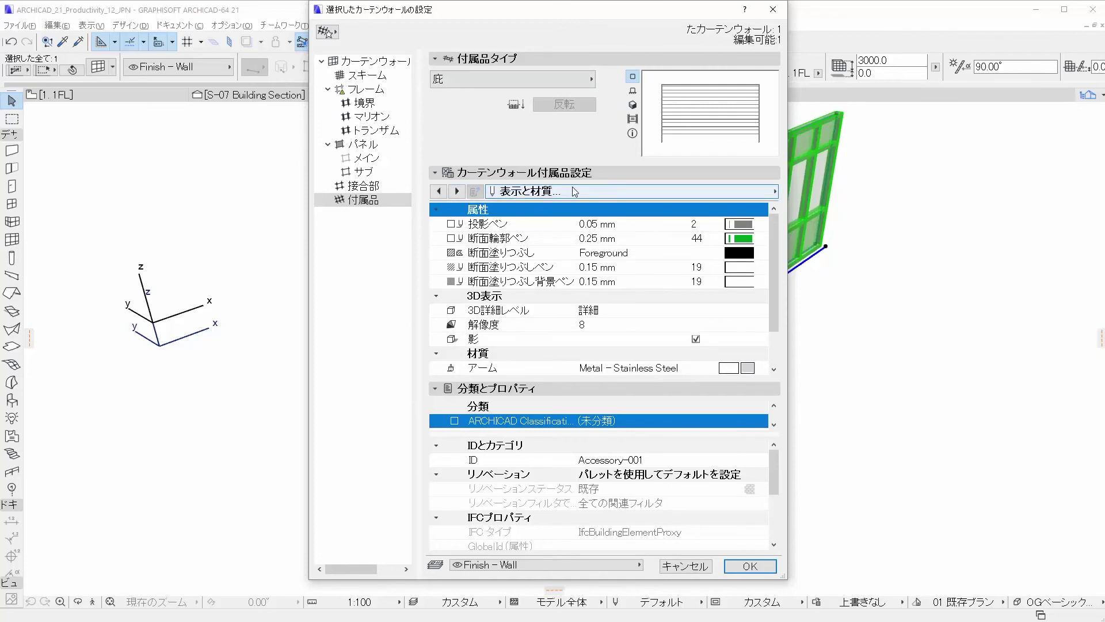
left_click(360, 186)
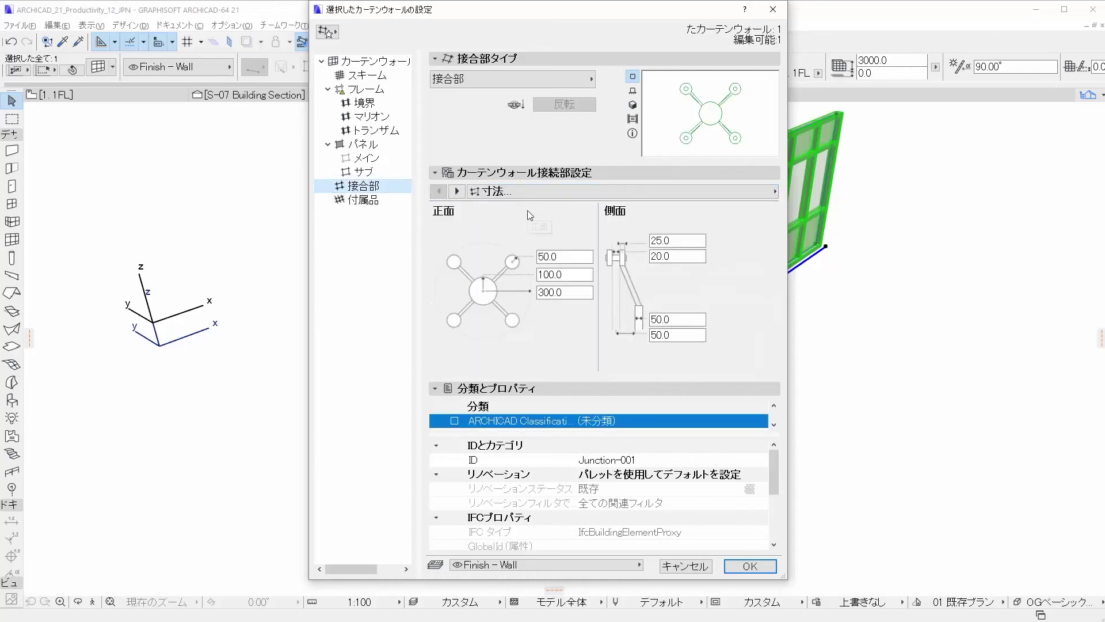